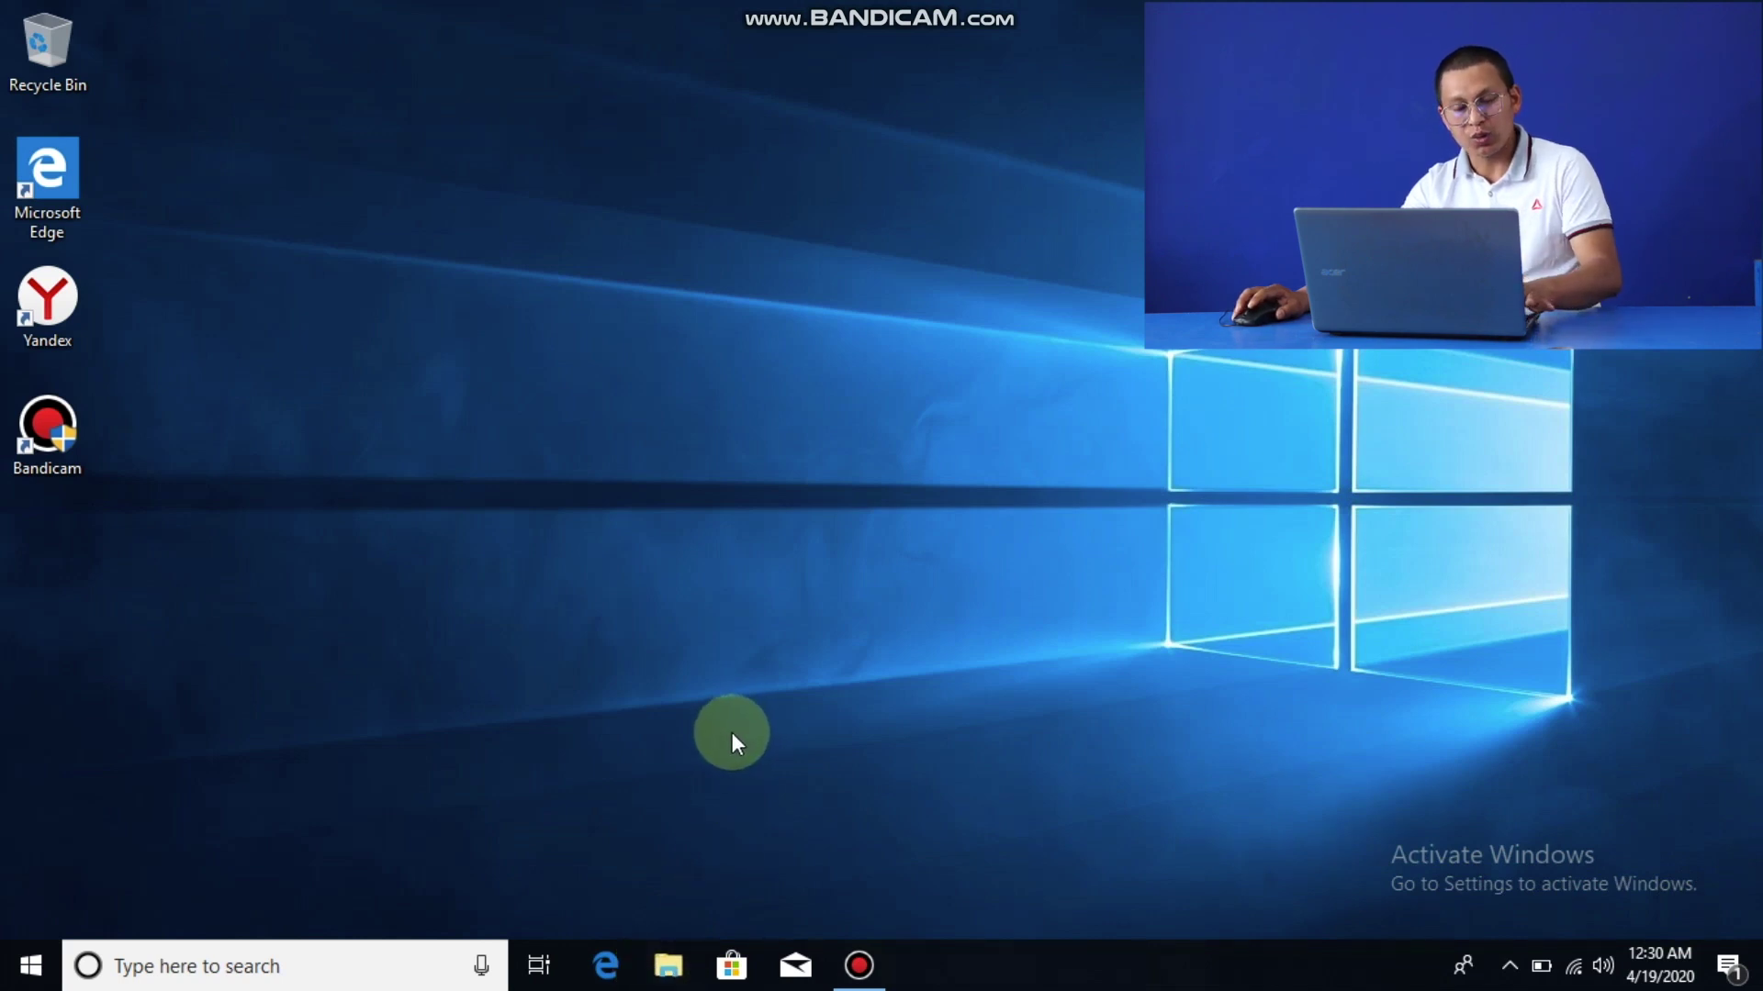
# Step: Check the Windows activation status in the system properties of This PC and close the opened windows
pyautogui.press('super+e')
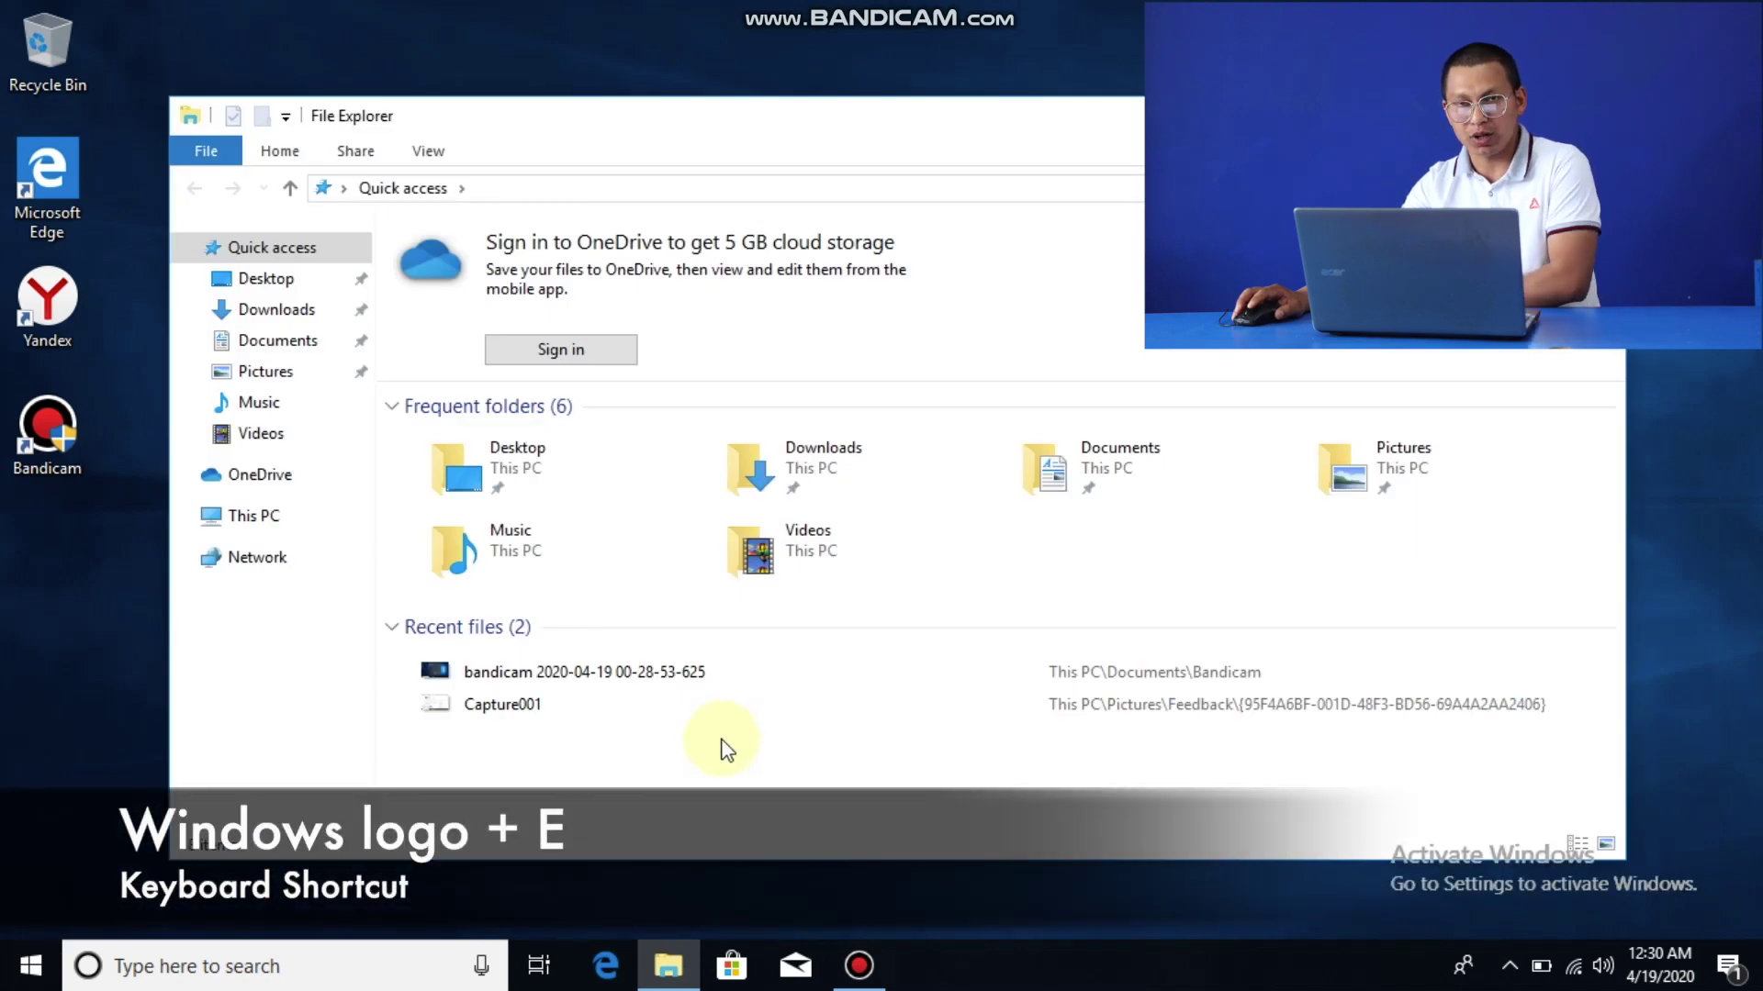
pyautogui.click(253, 516)
pyautogui.rightClick(277, 523)
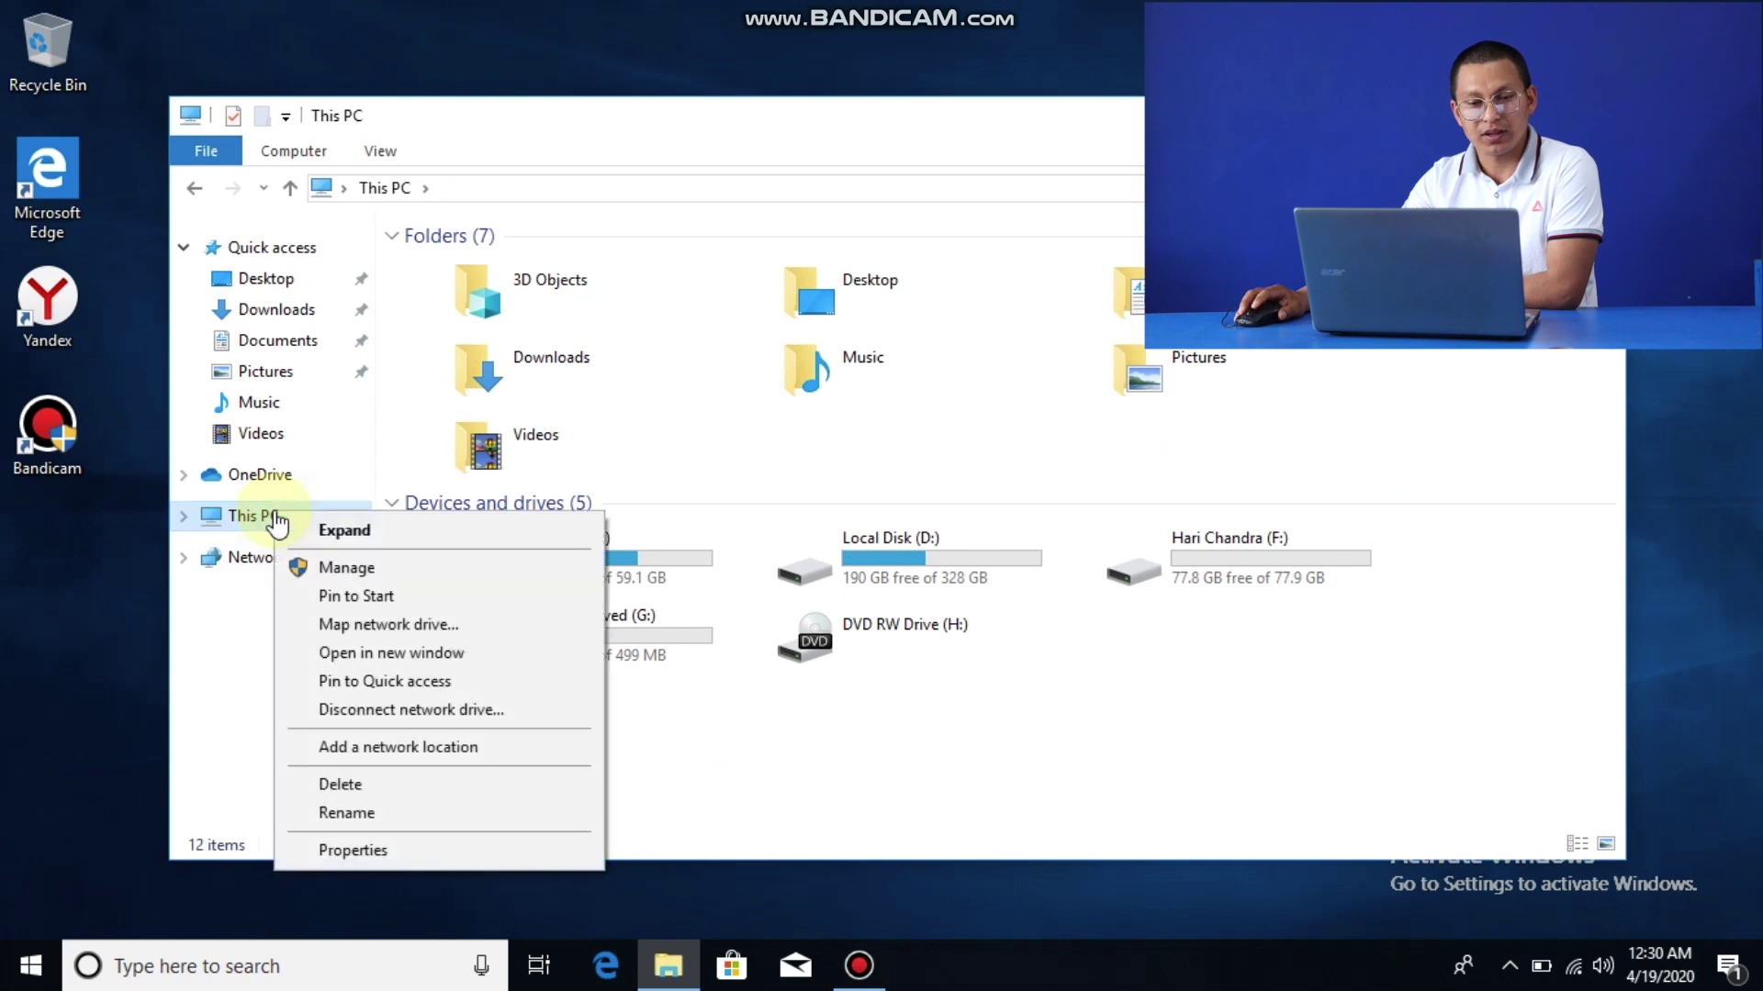
pyautogui.click(354, 852)
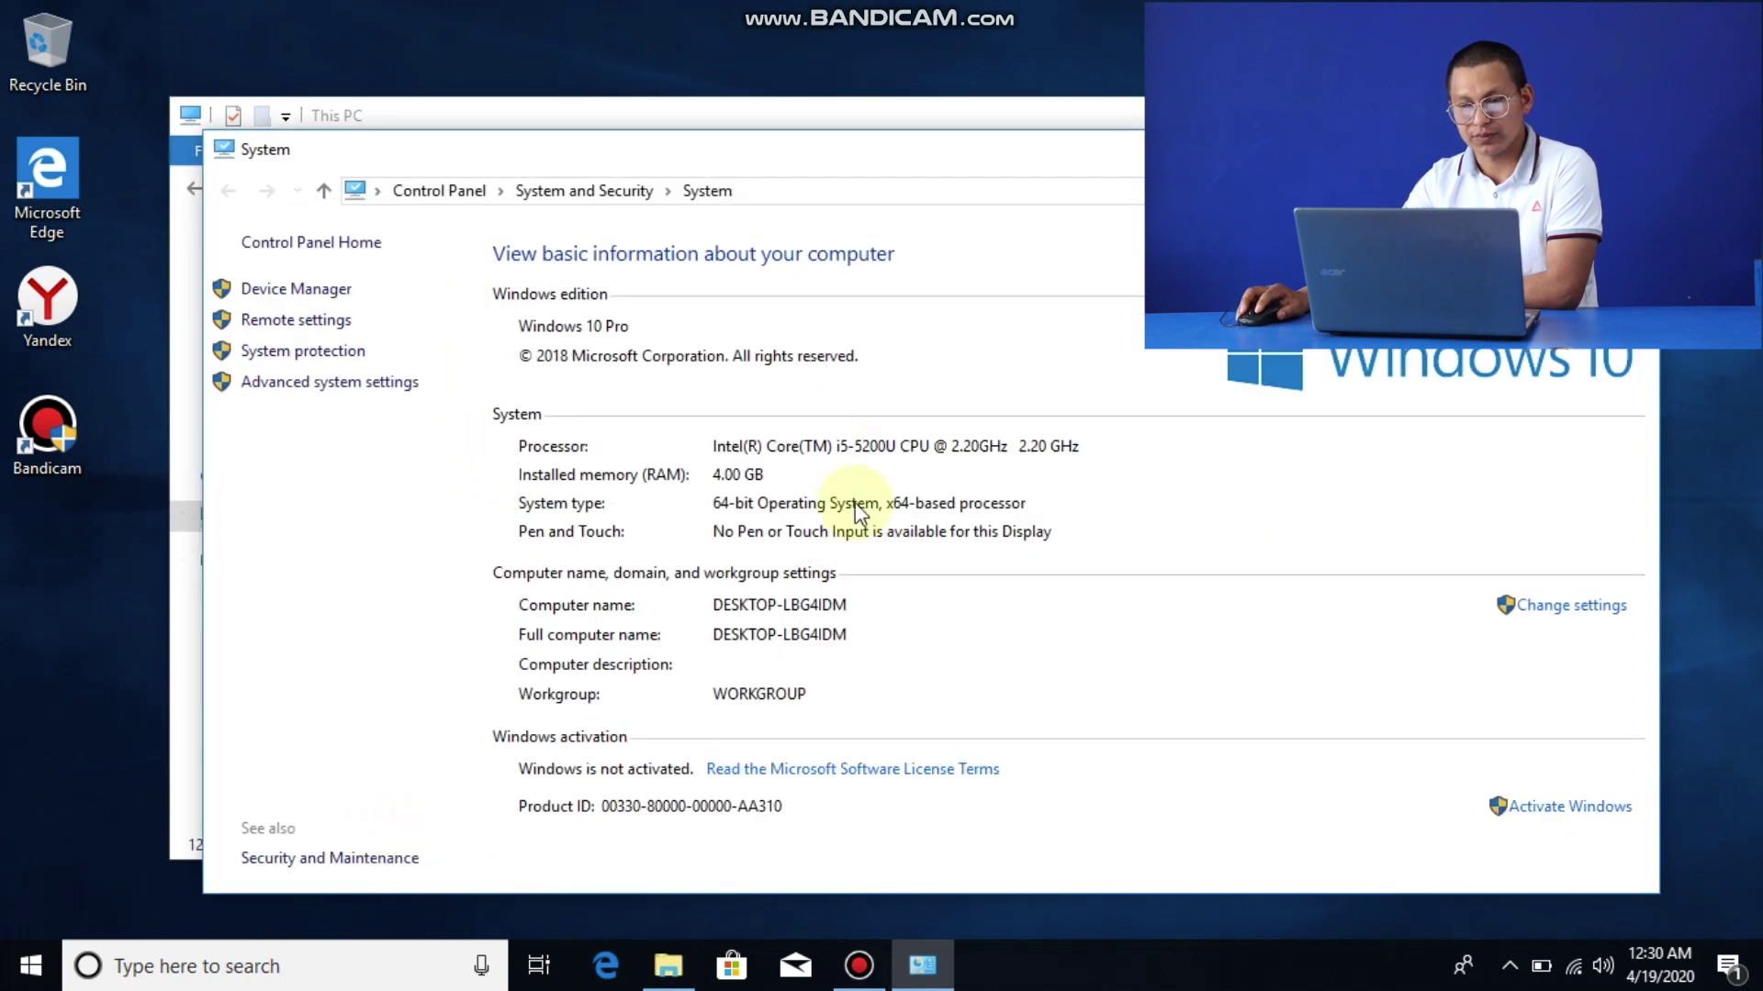
pyautogui.click(489, 722)
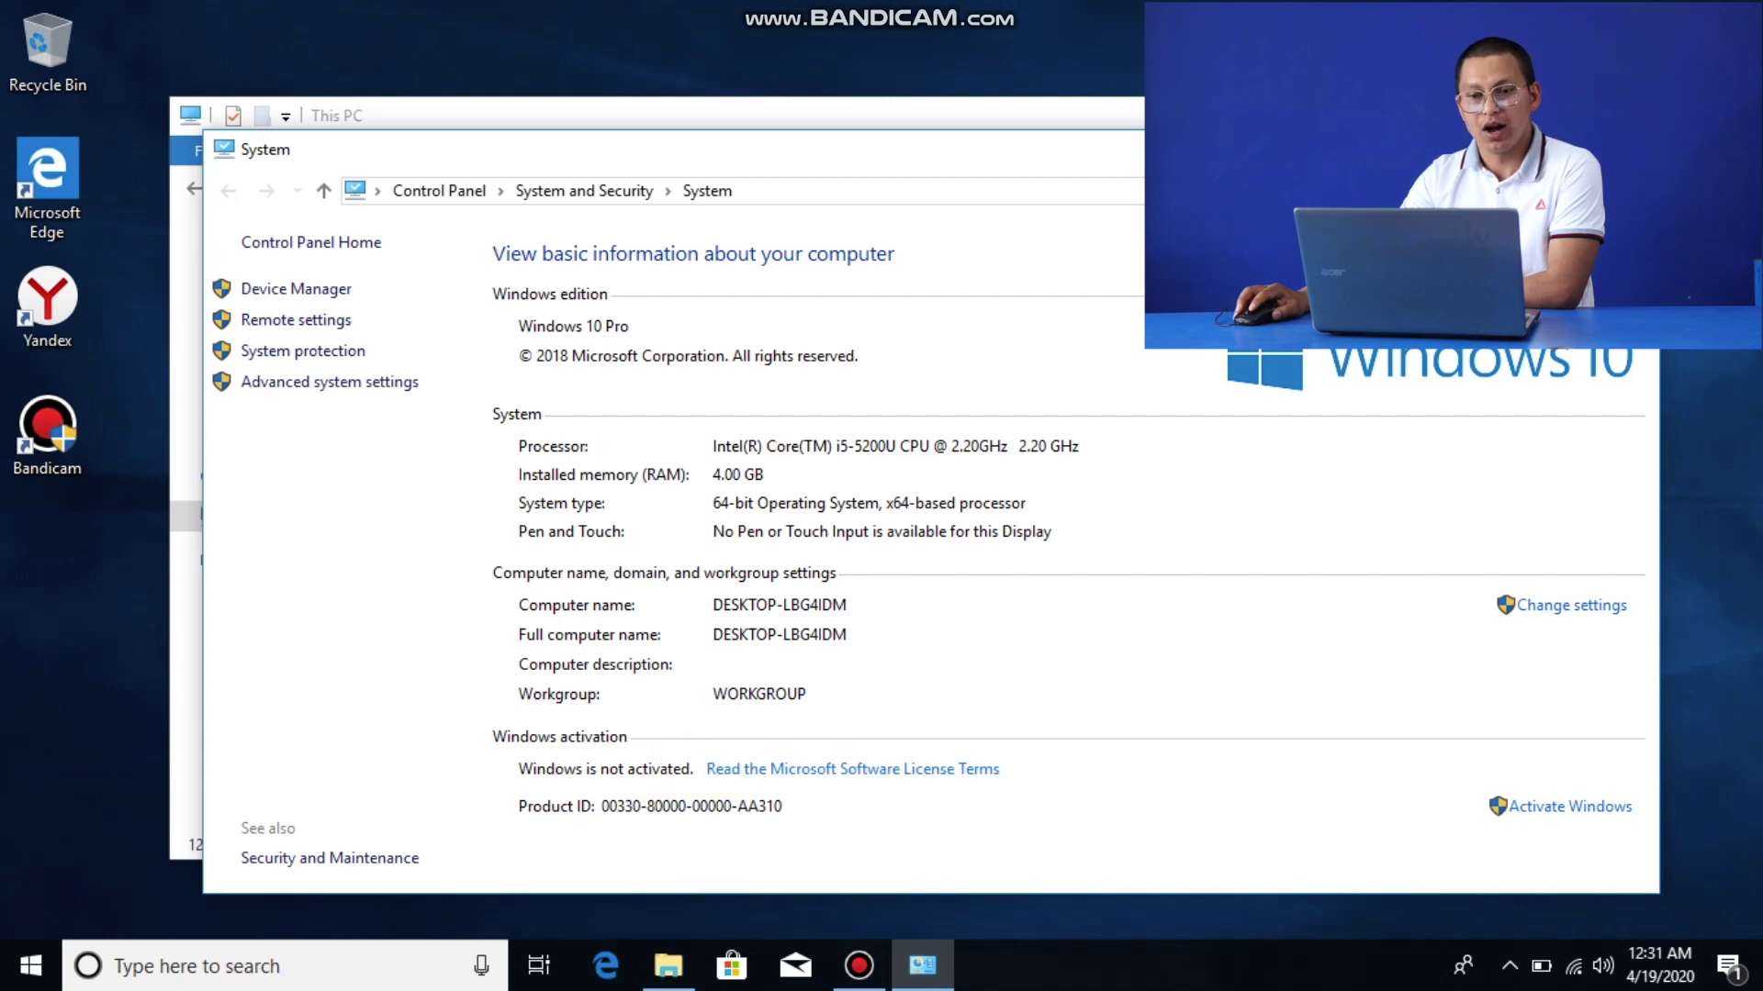
pyautogui.hotkey('alt', 'F4')
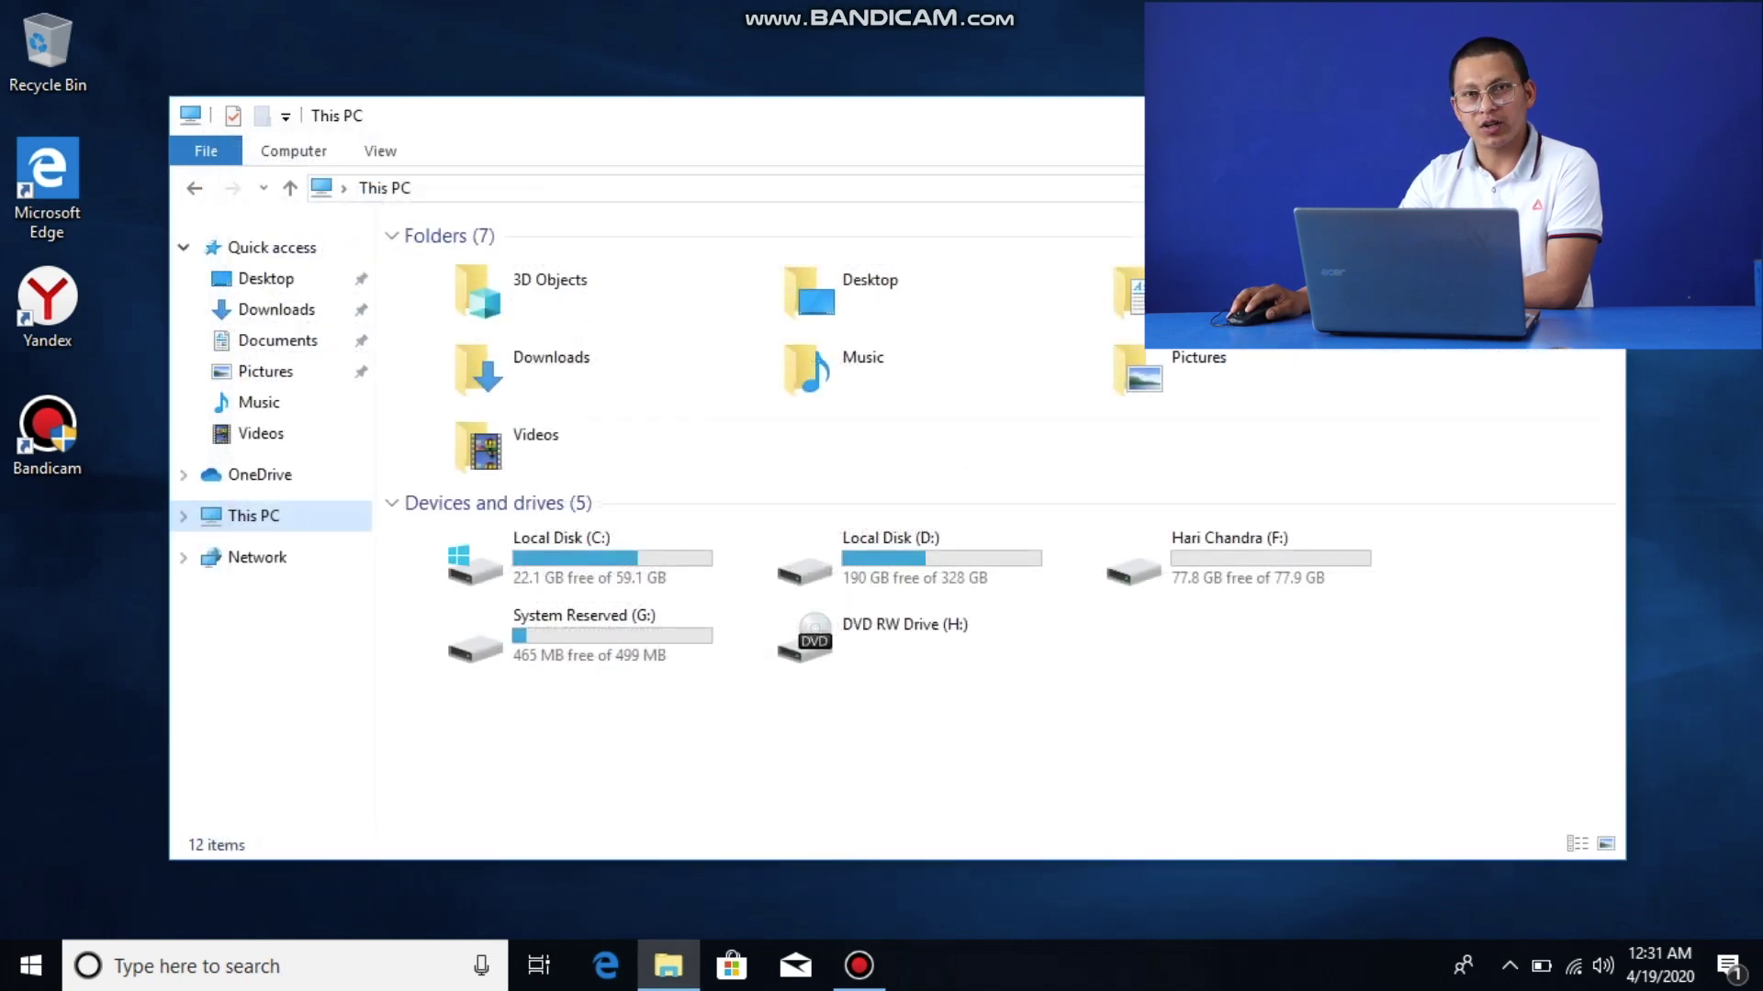
pyautogui.hotkey('alt', 'F4')
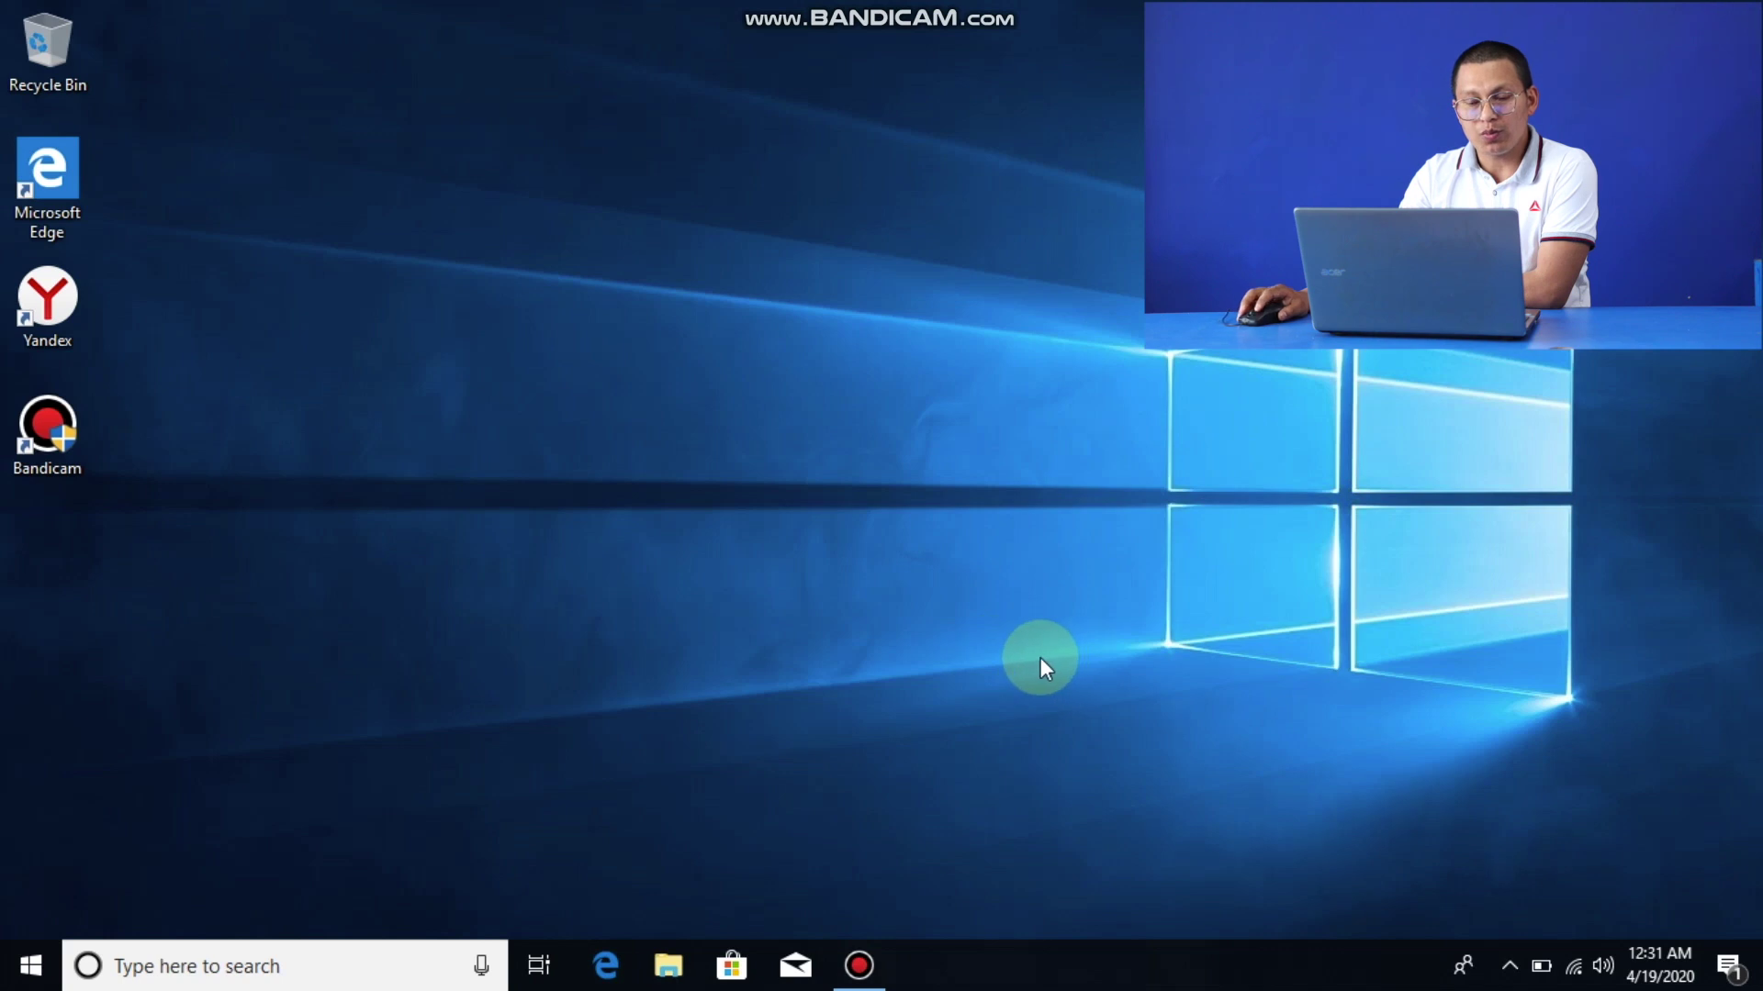
# Step: Open the web address bit.ly/windowstxt in Microsoft Edge
pyautogui.click(606, 964)
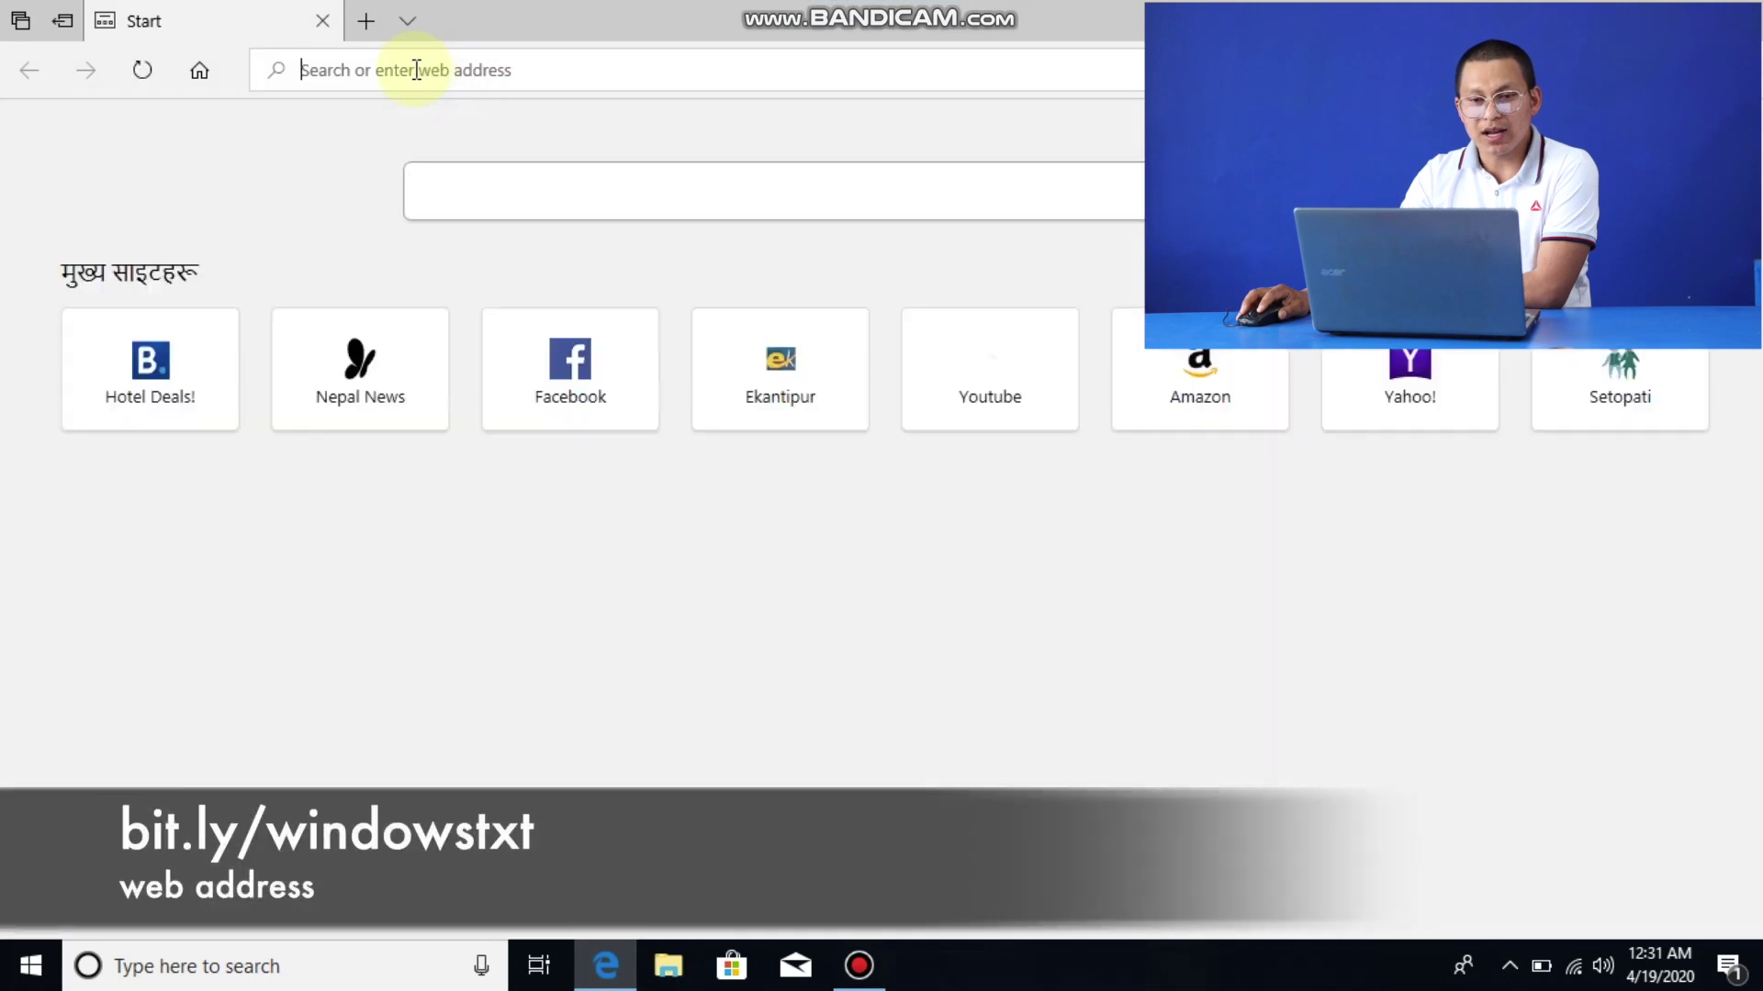
pyautogui.click(416, 70)
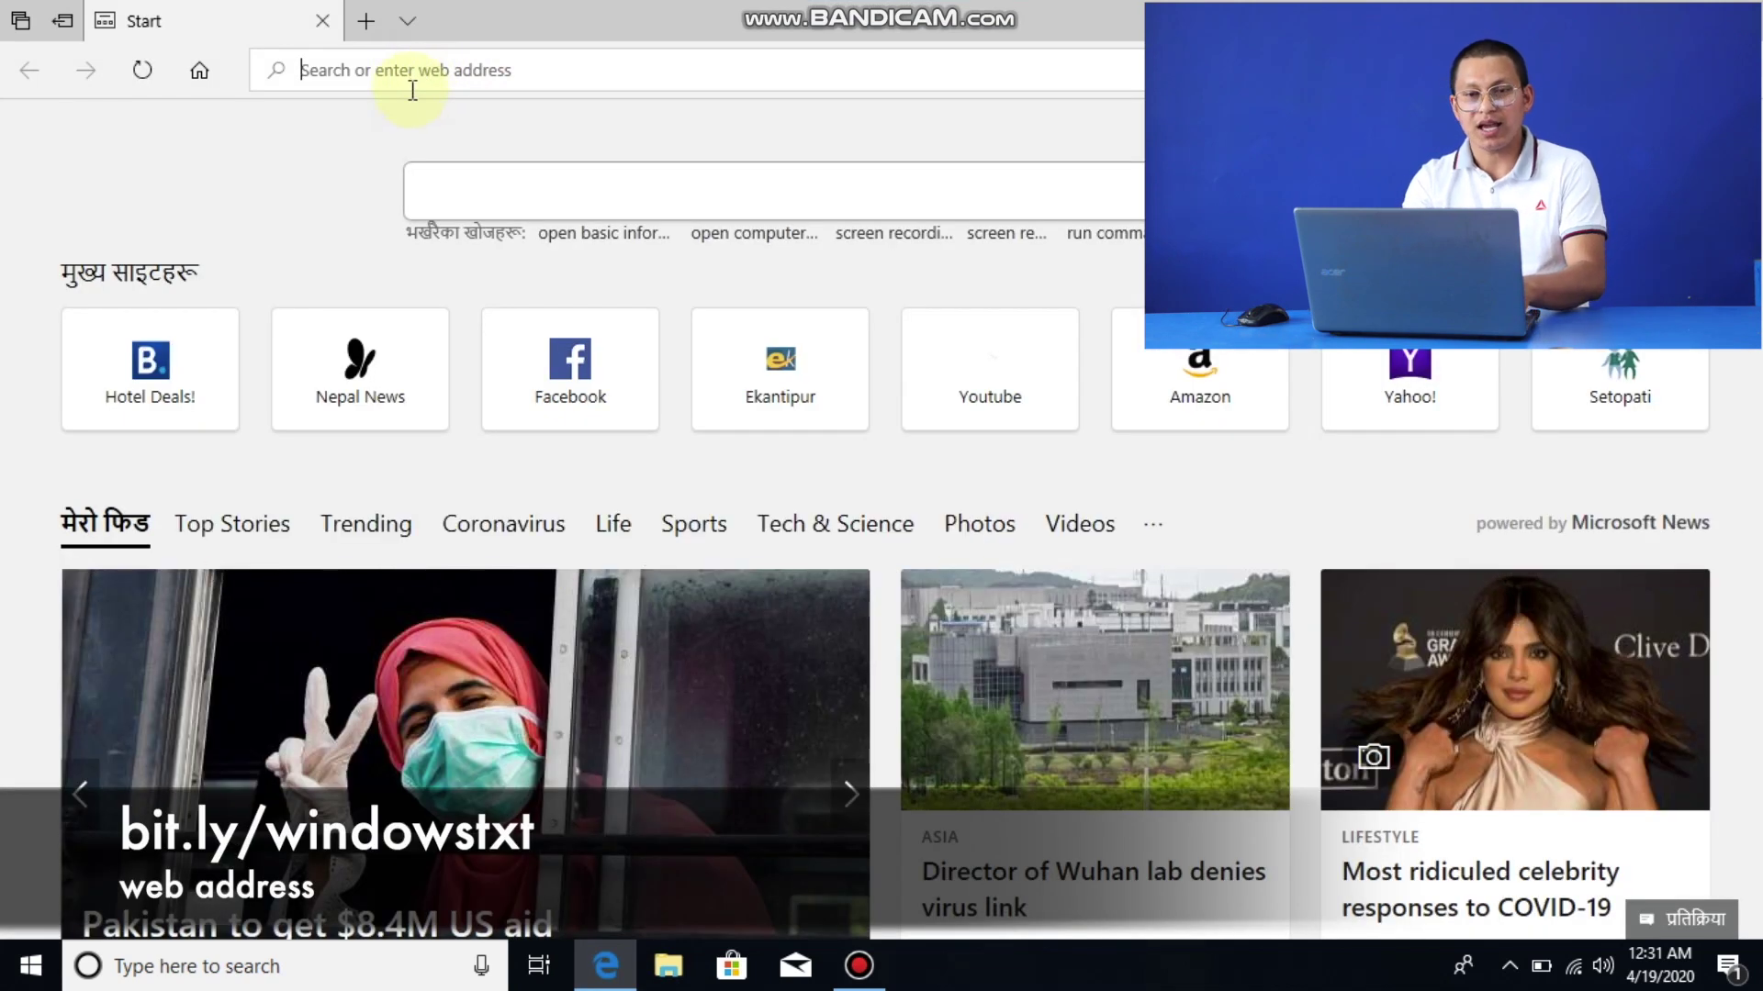
pyautogui.write('bit.')
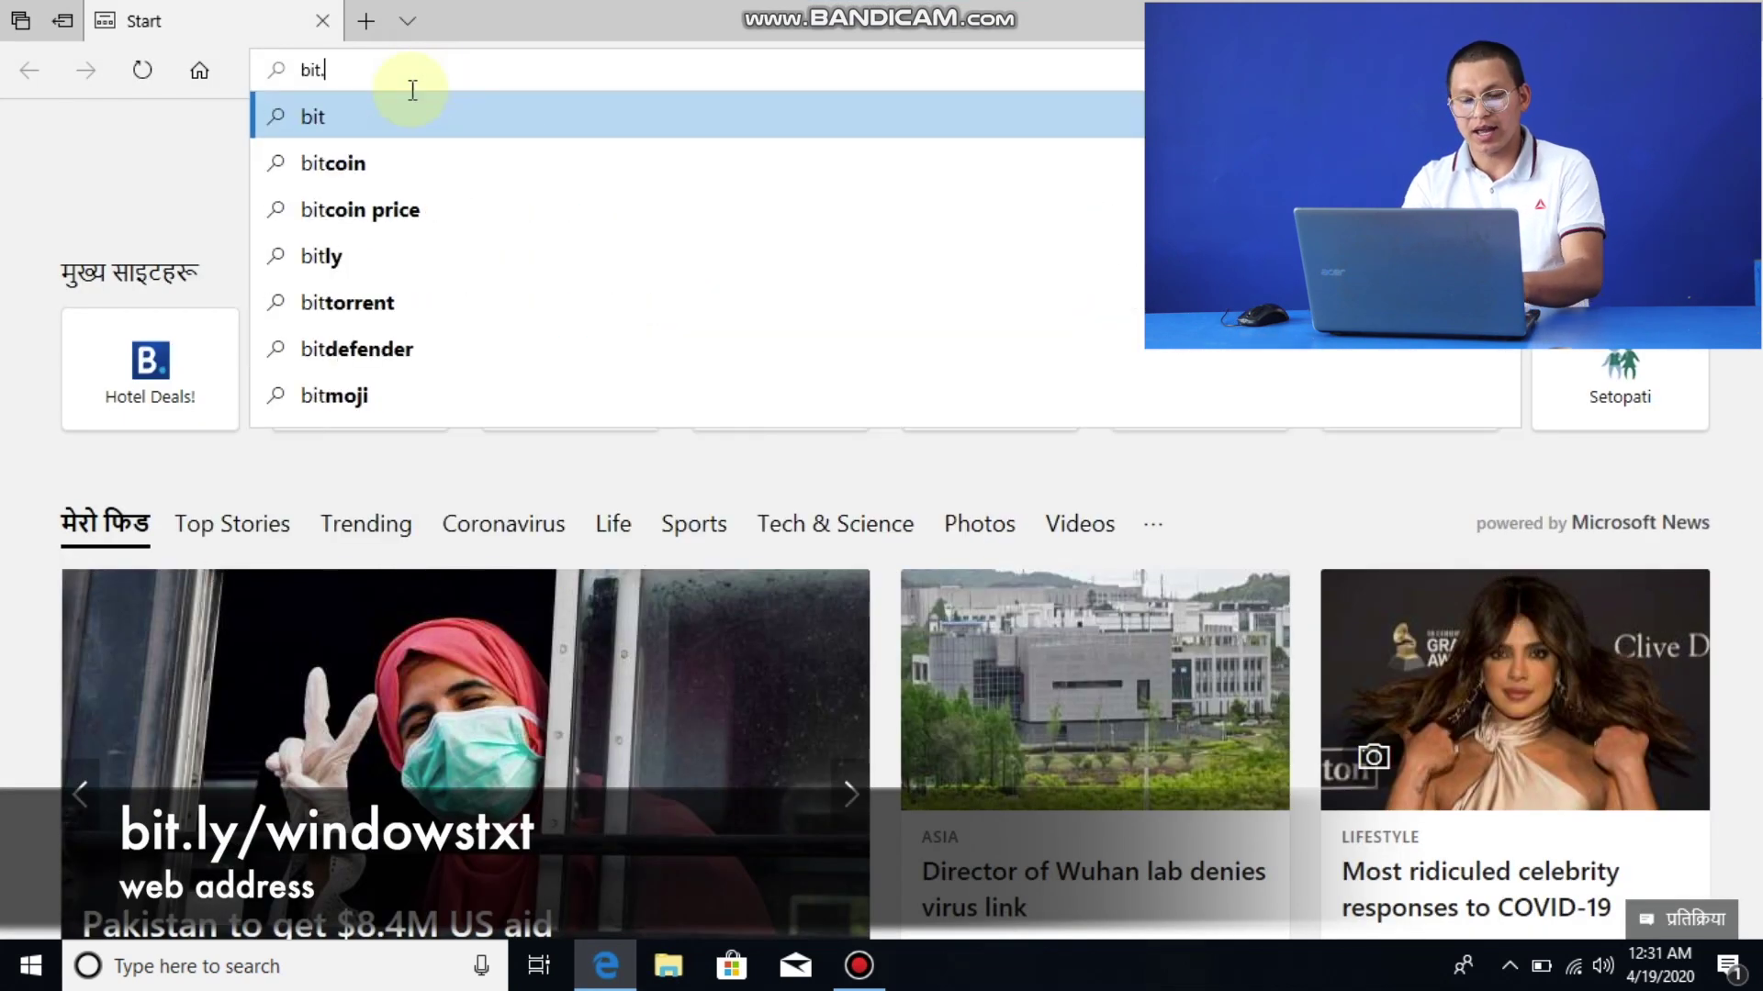
pyautogui.write('ly/w')
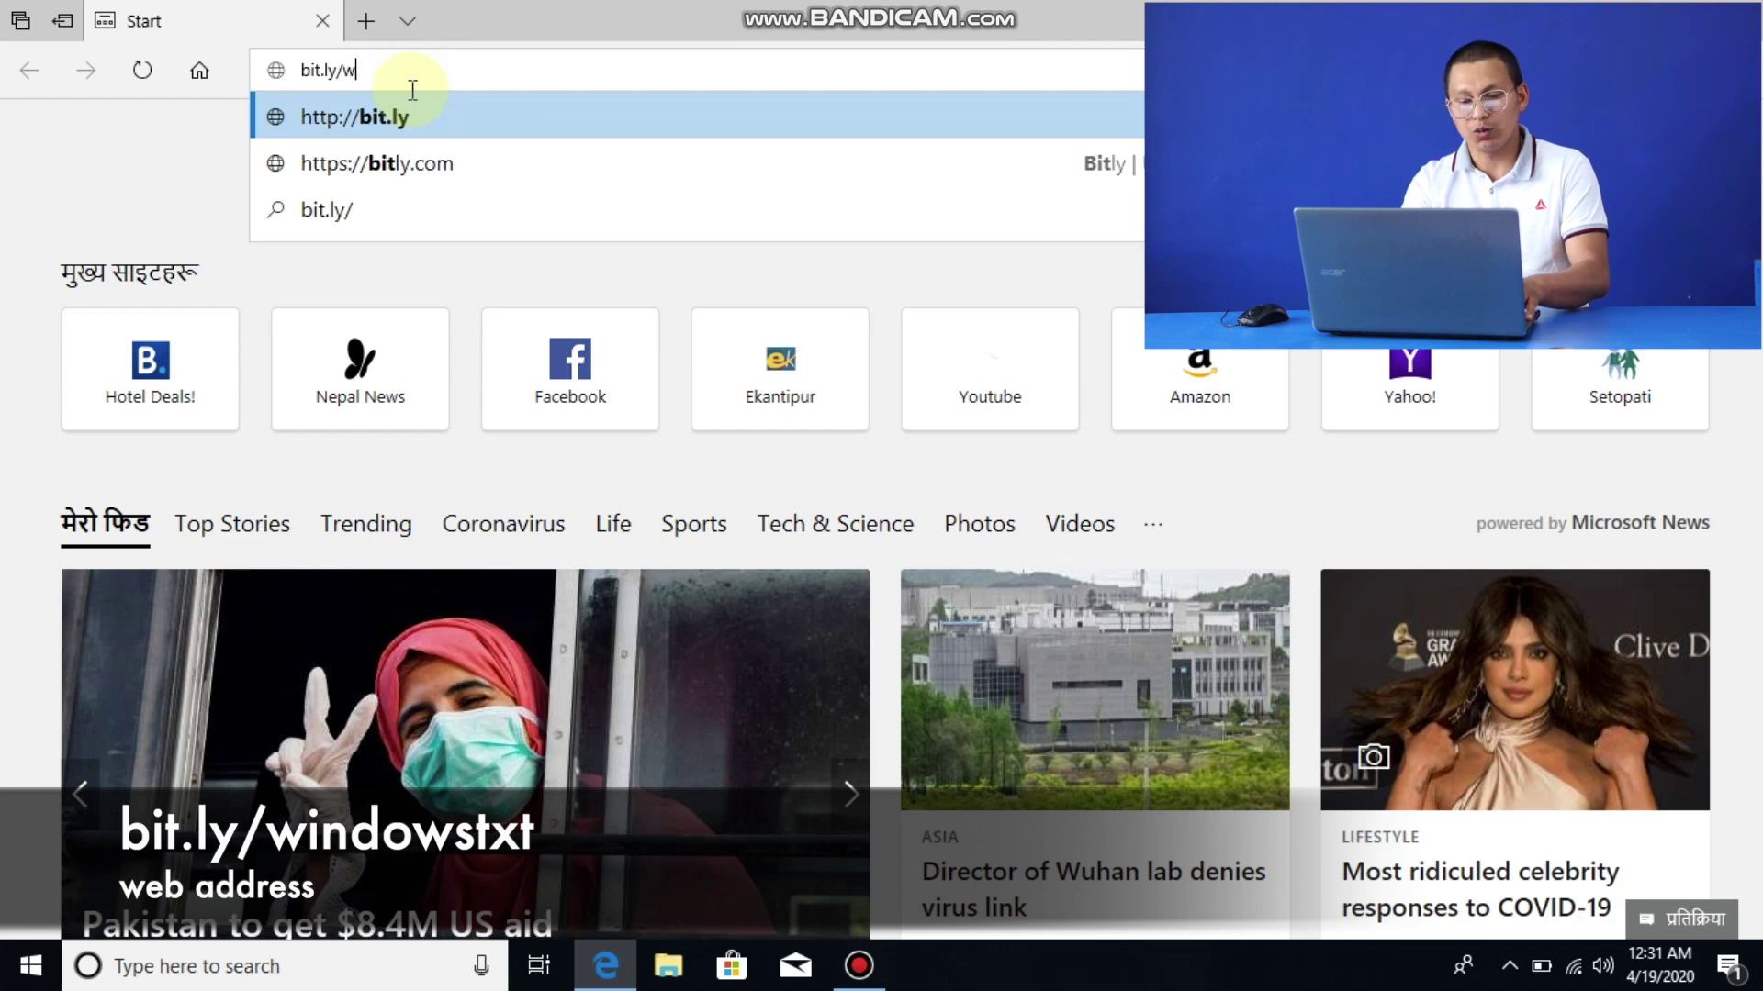
pyautogui.write('indows')
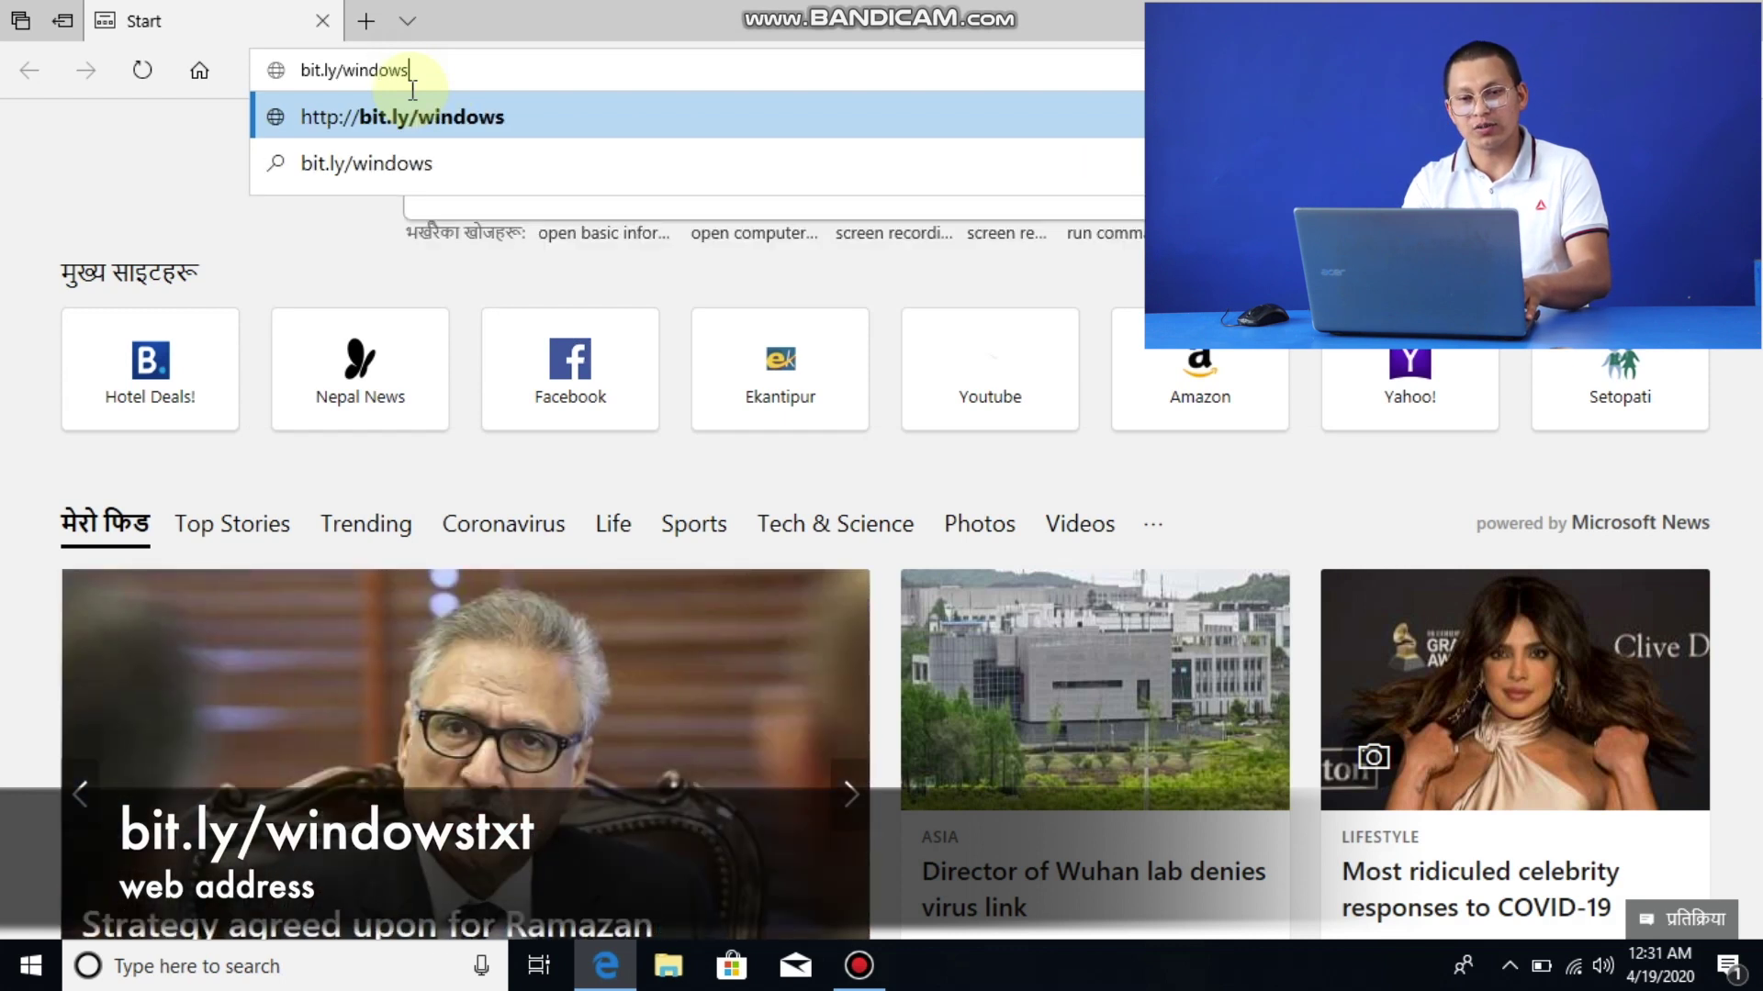
pyautogui.write('txt')
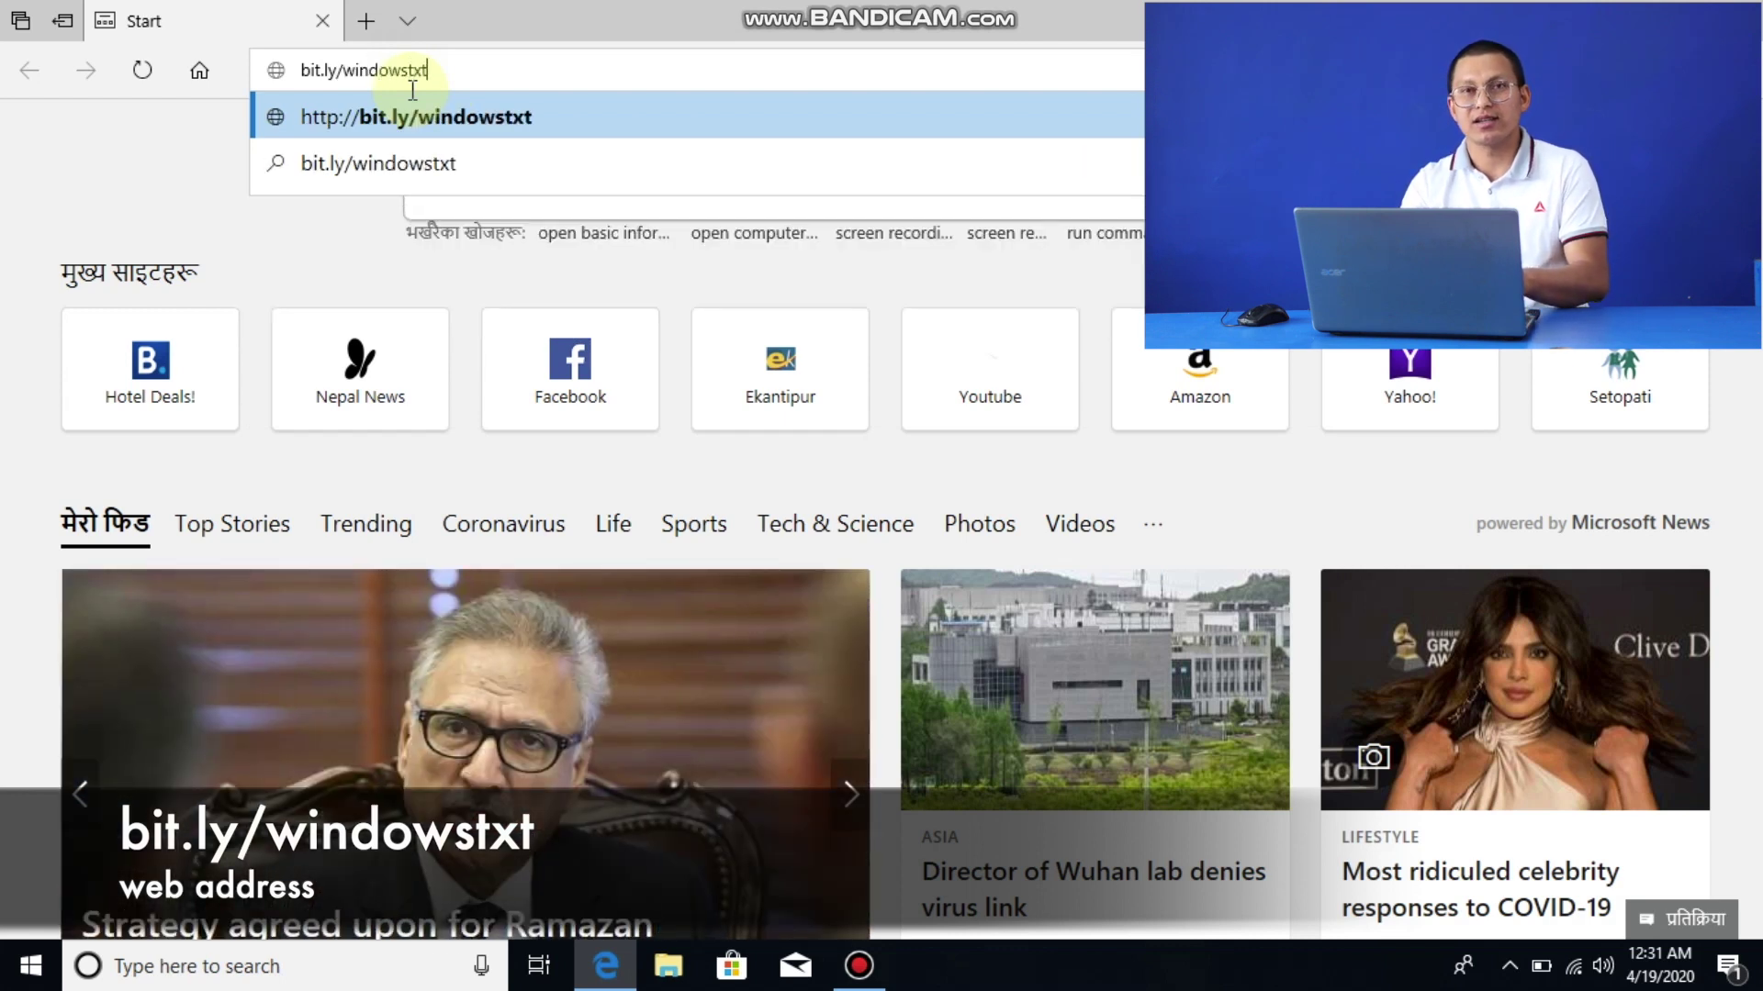
pyautogui.press('Return')
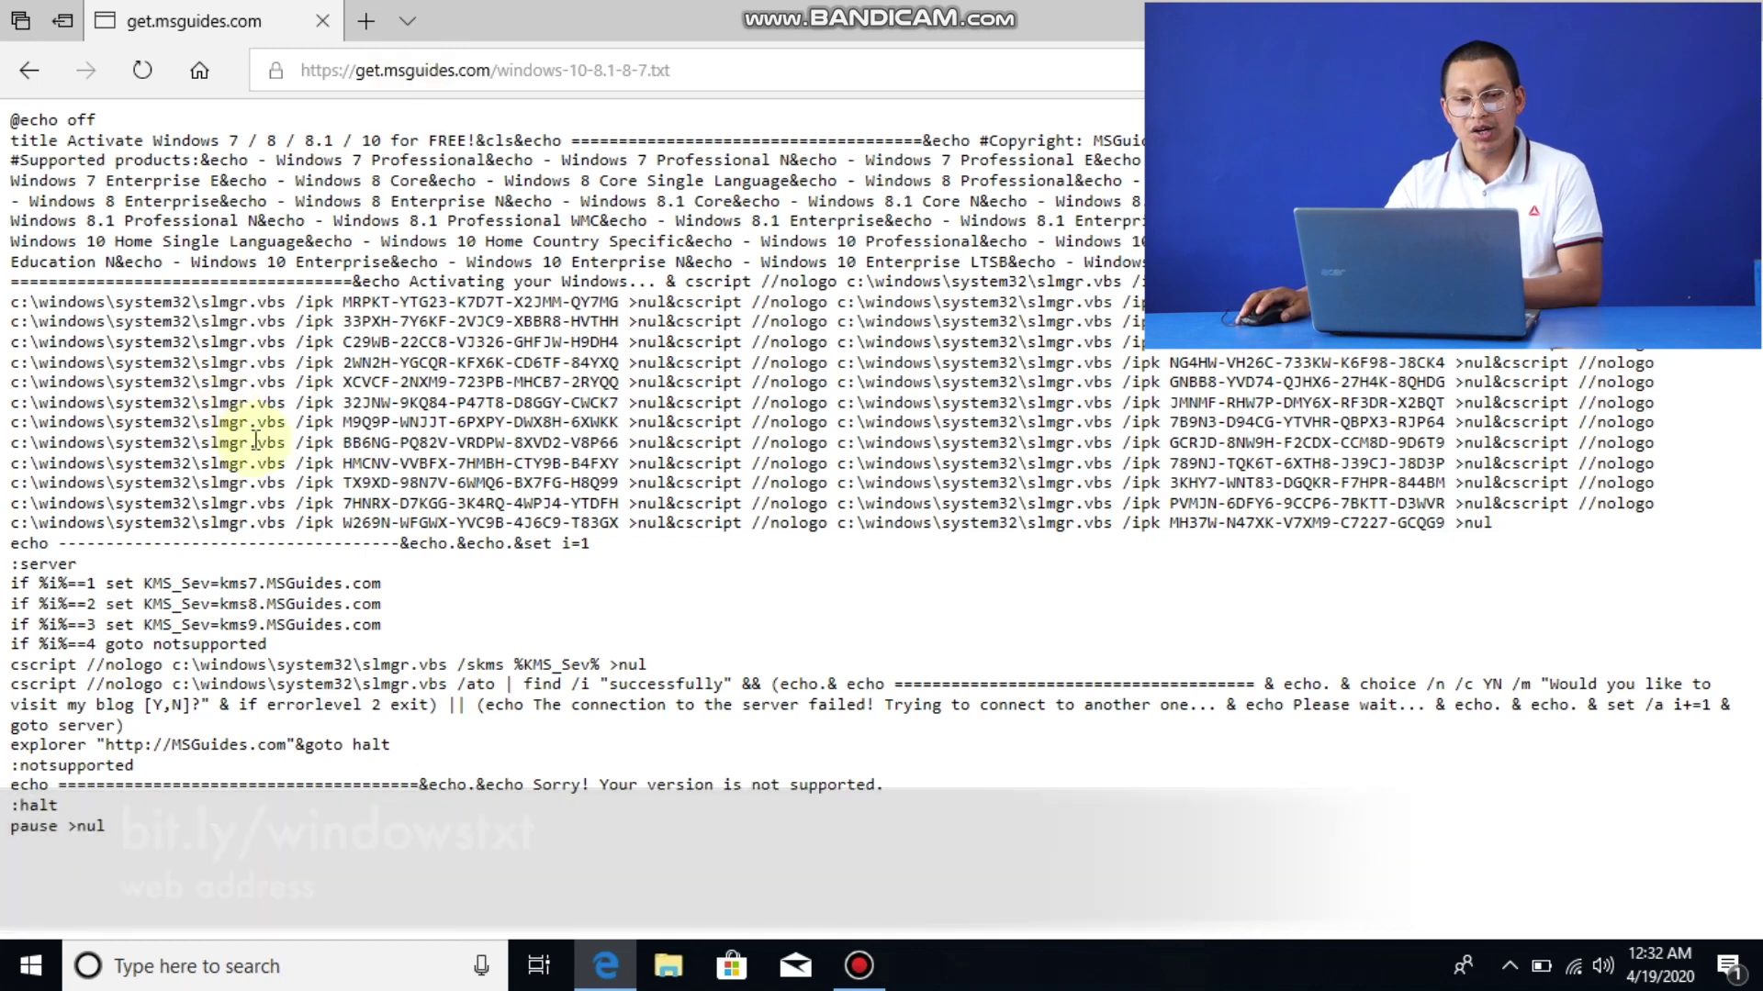
# Step: Copy the entire batch script text from the web page
pyautogui.hotkey('ctrl', 'a')
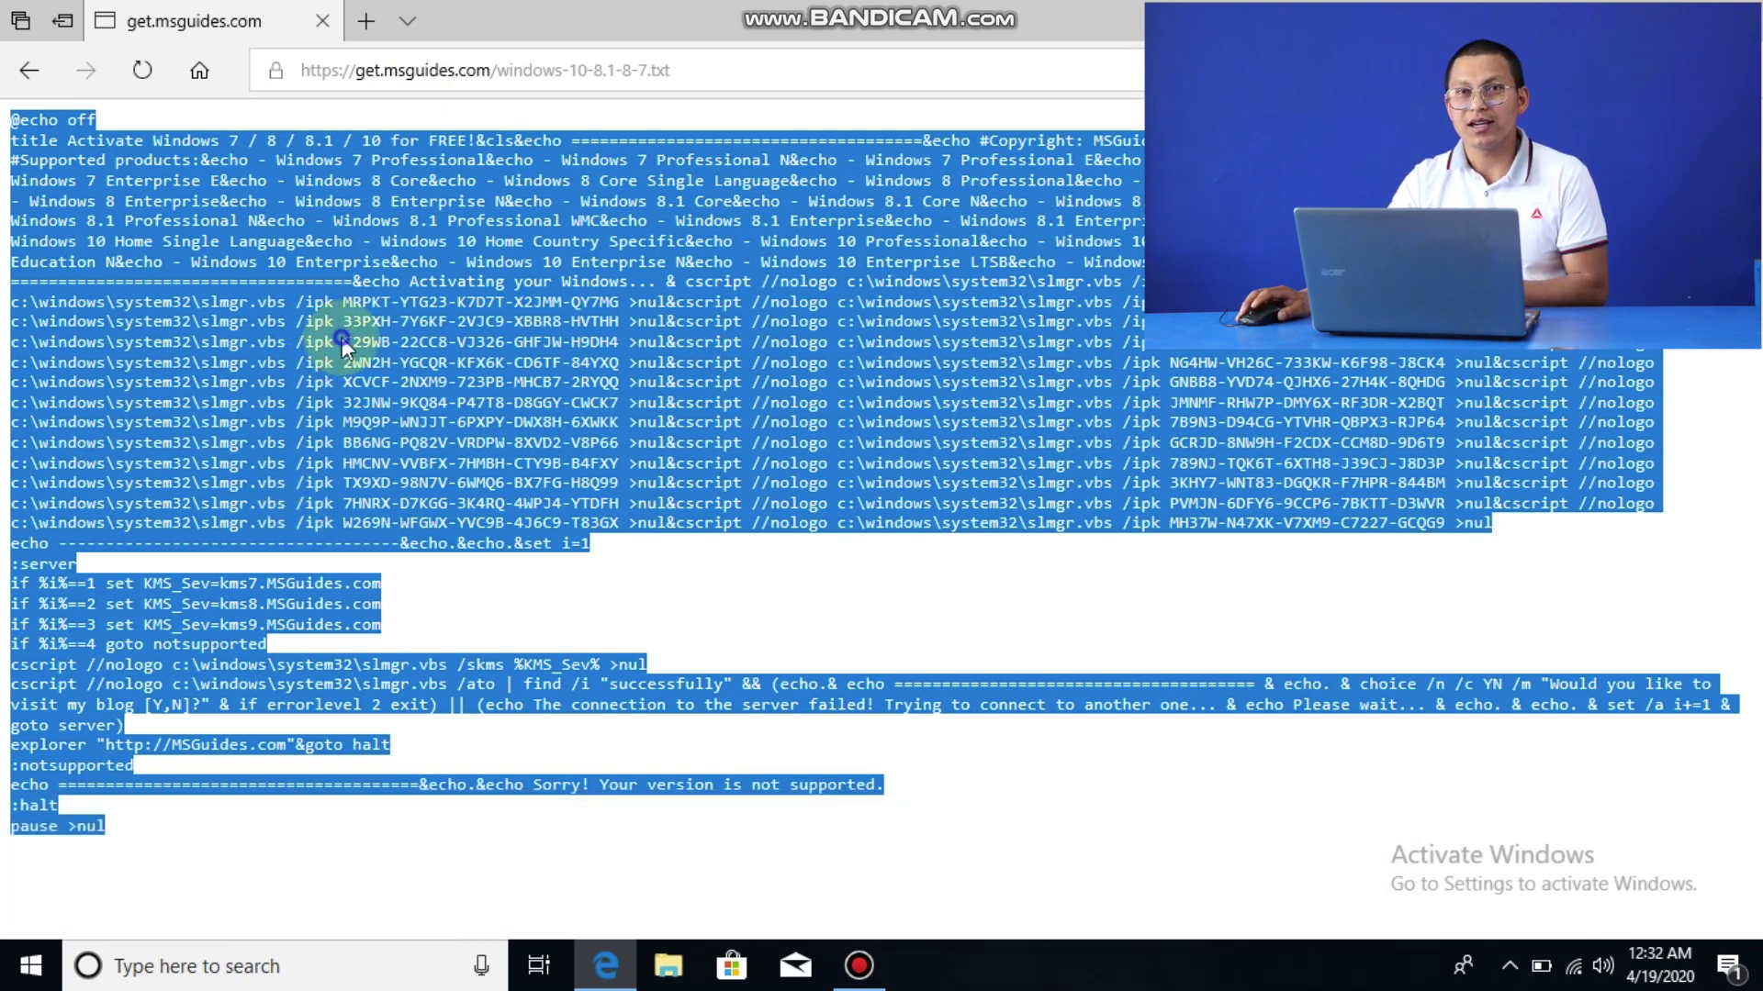
pyautogui.rightClick(342, 341)
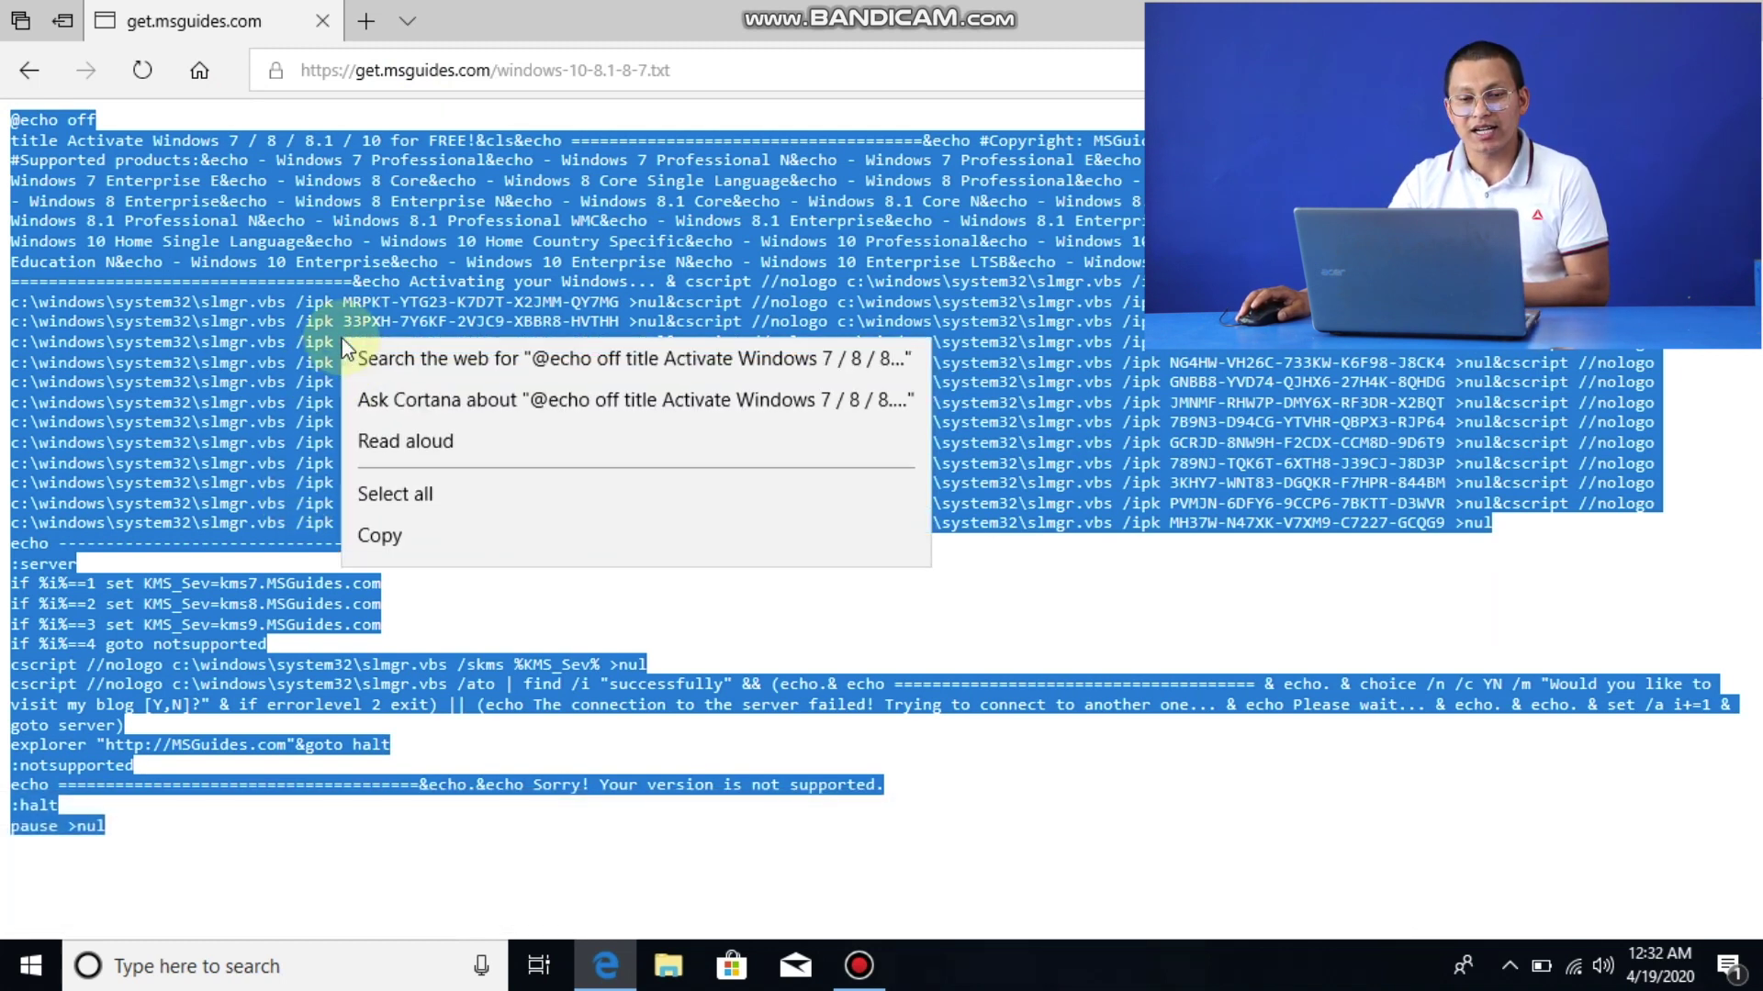
pyautogui.click(406, 538)
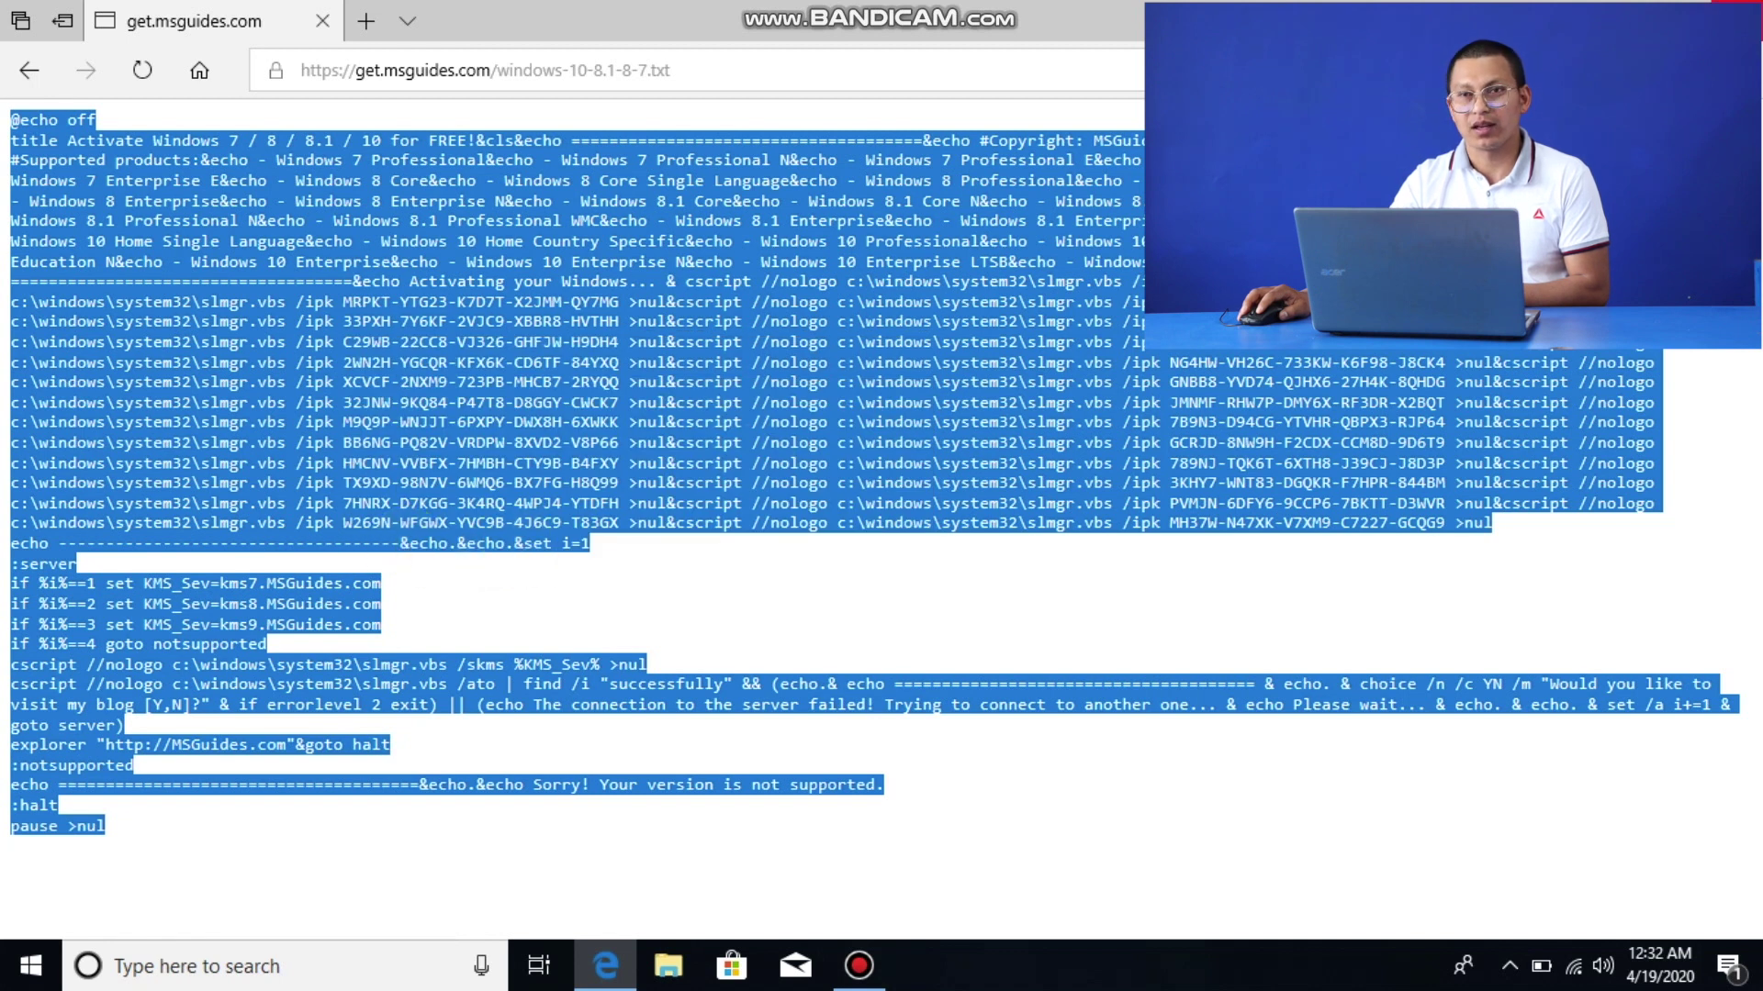
# Step: Switch to Notepad and paste the copied activation script, including its product keys, into an empty document
pyautogui.press('super+d')
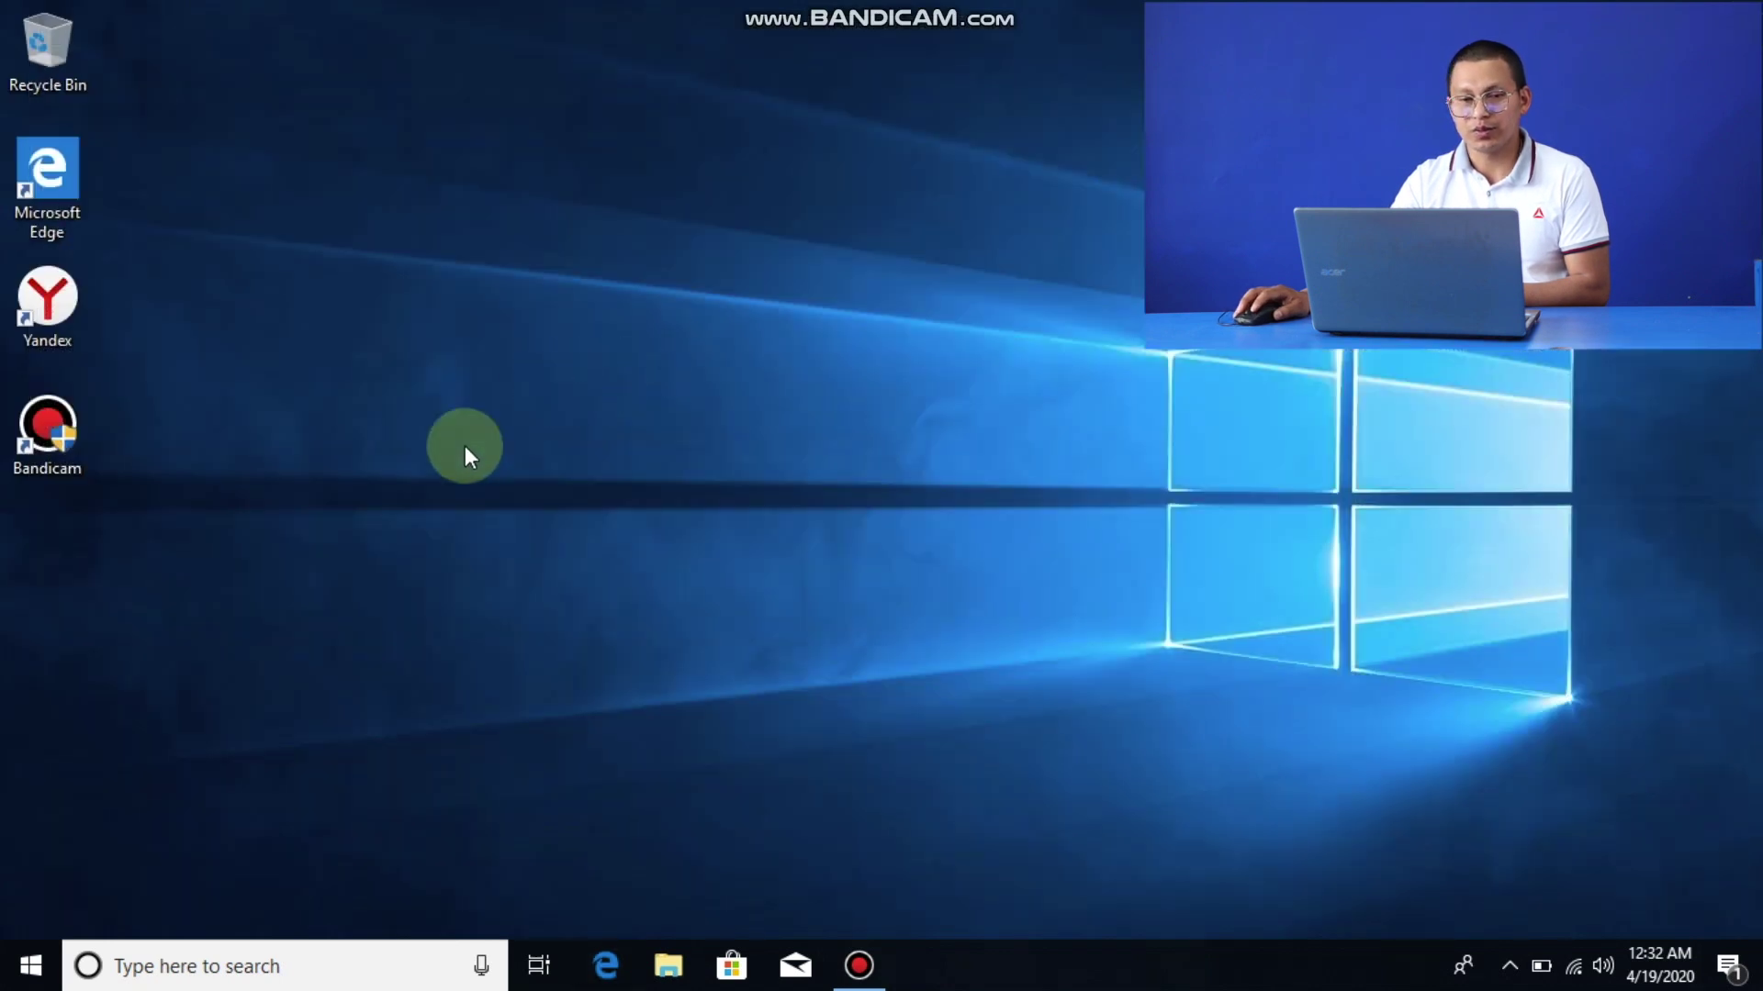
pyautogui.click(29, 981)
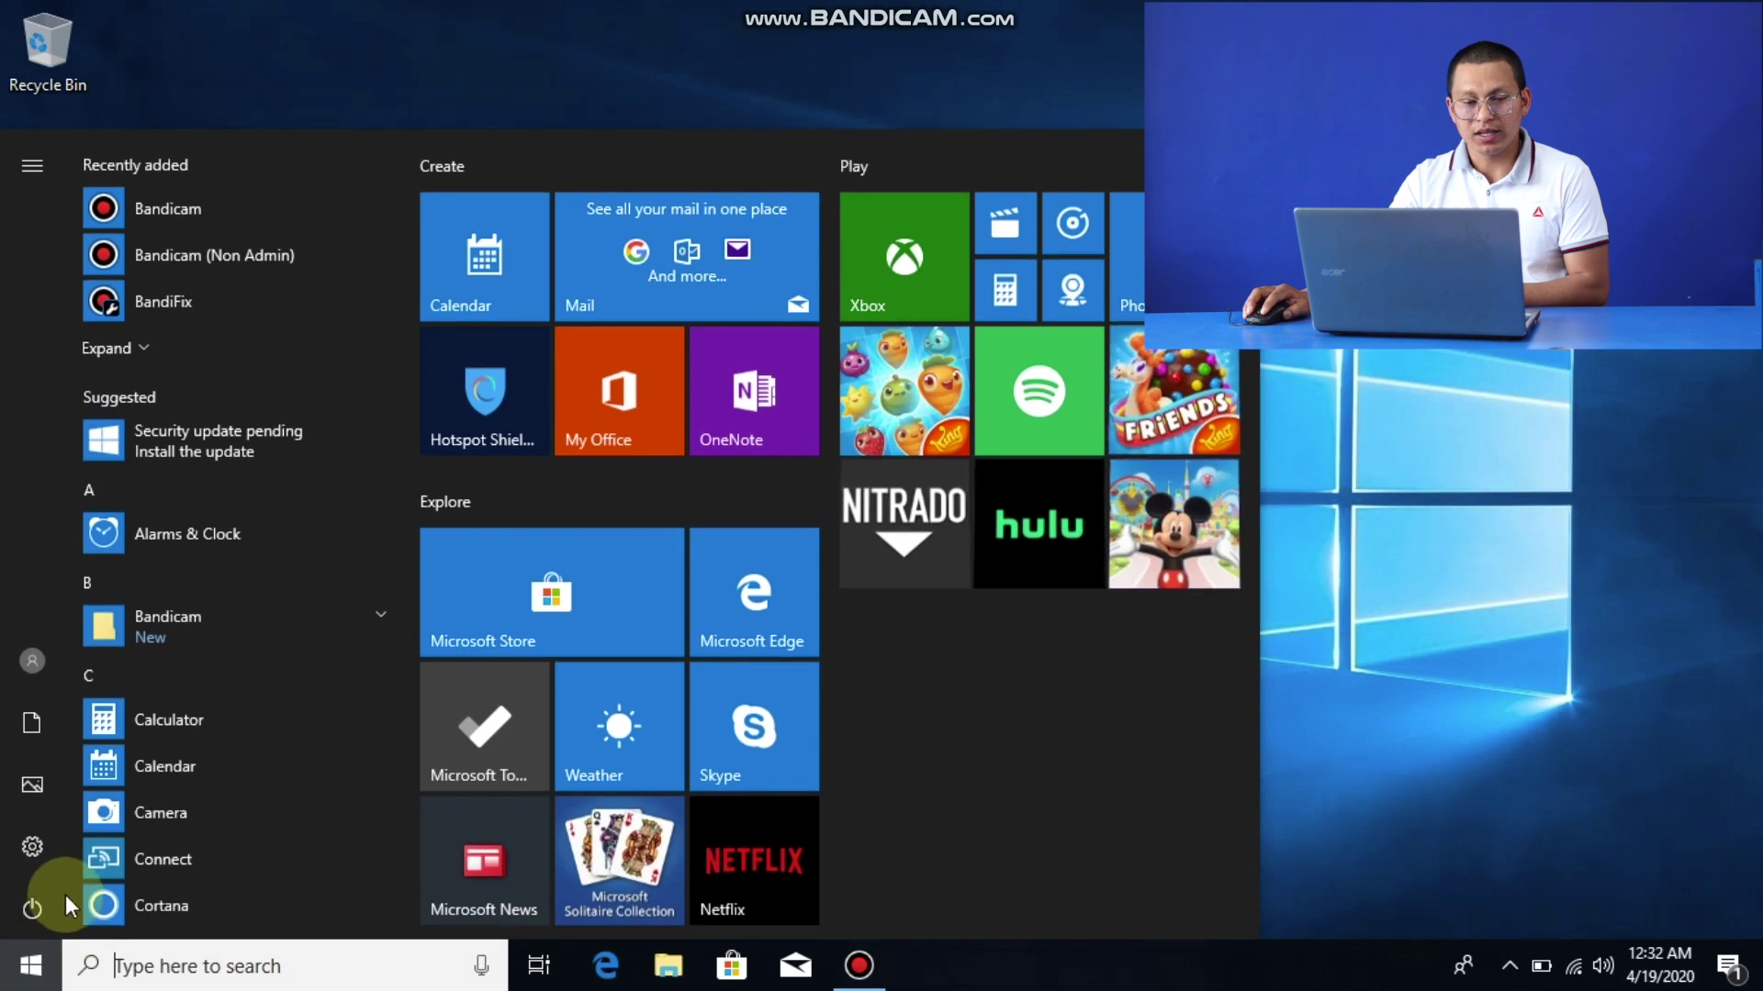
pyautogui.click(176, 955)
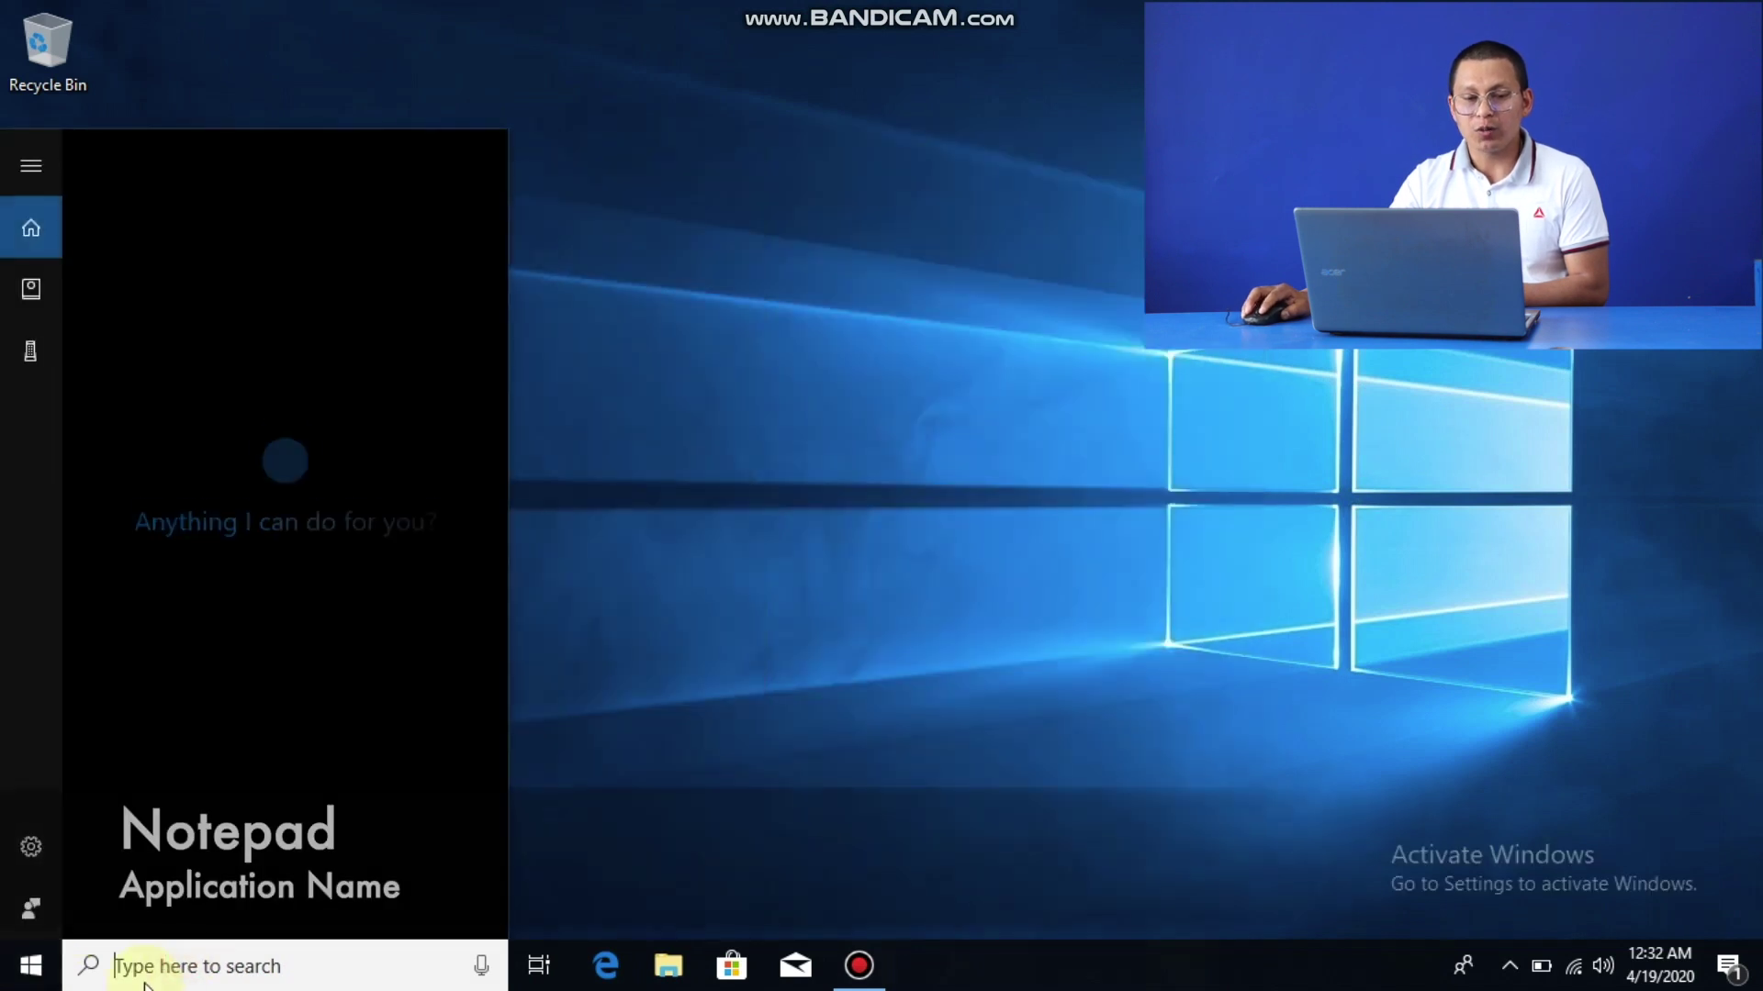
pyautogui.write('note')
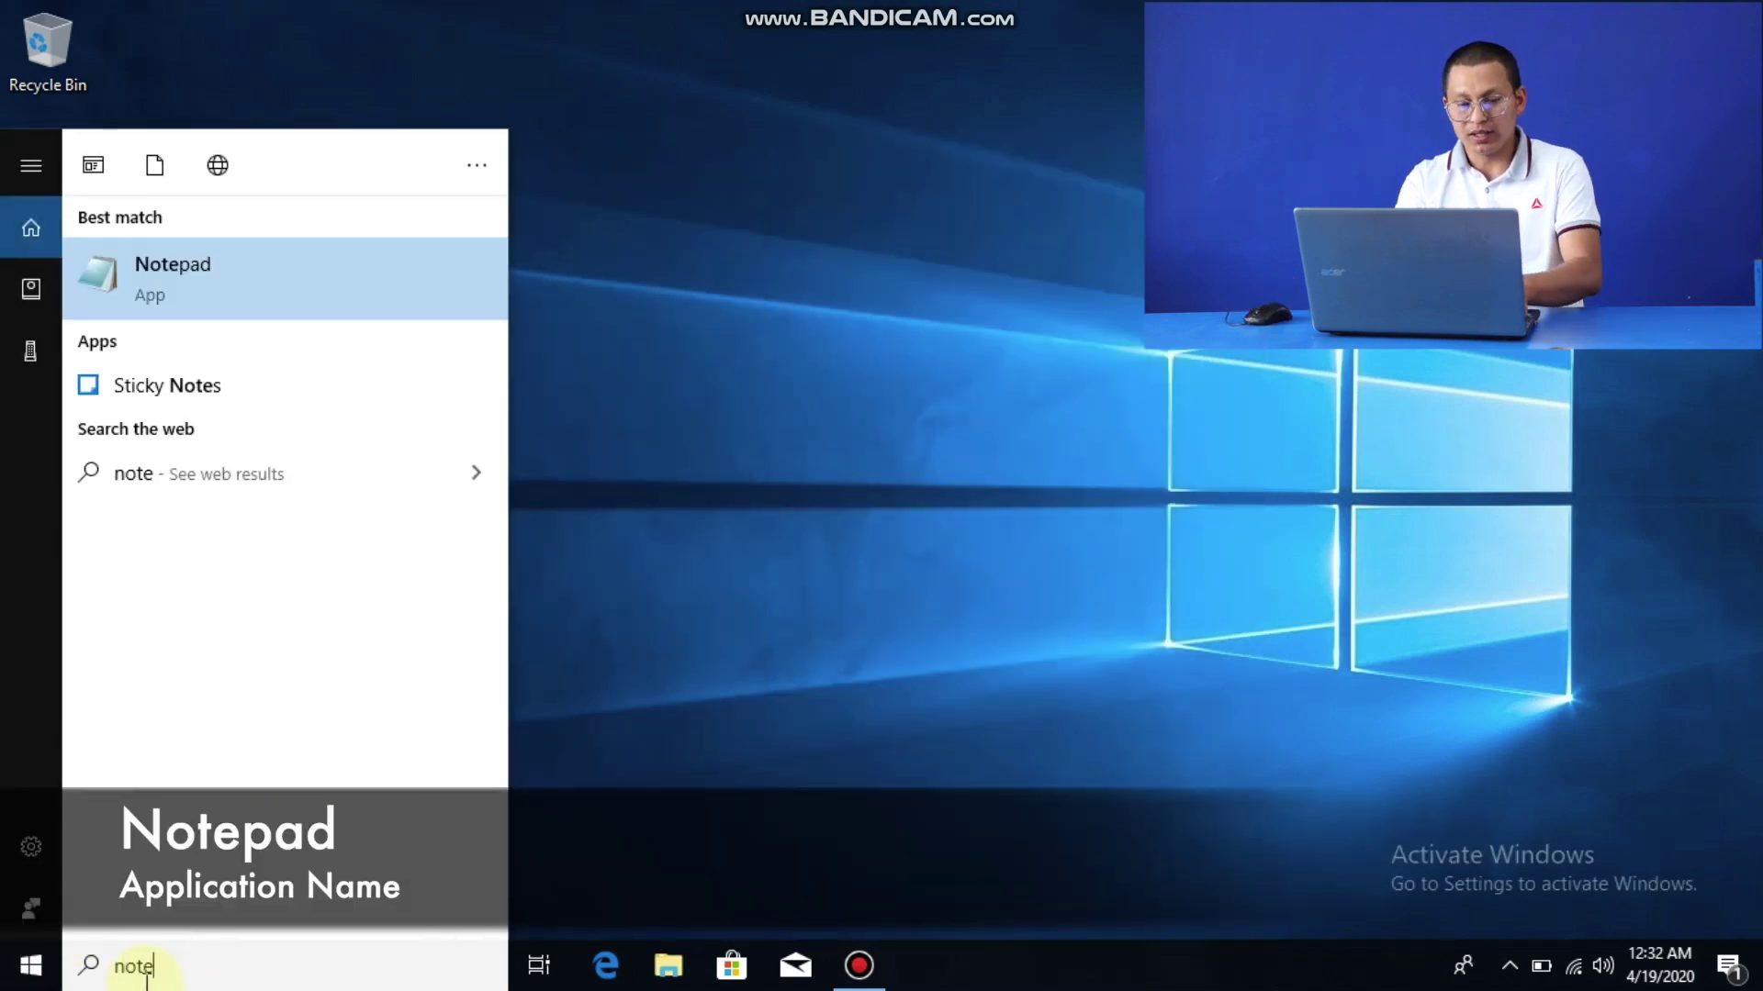
pyautogui.press('Return')
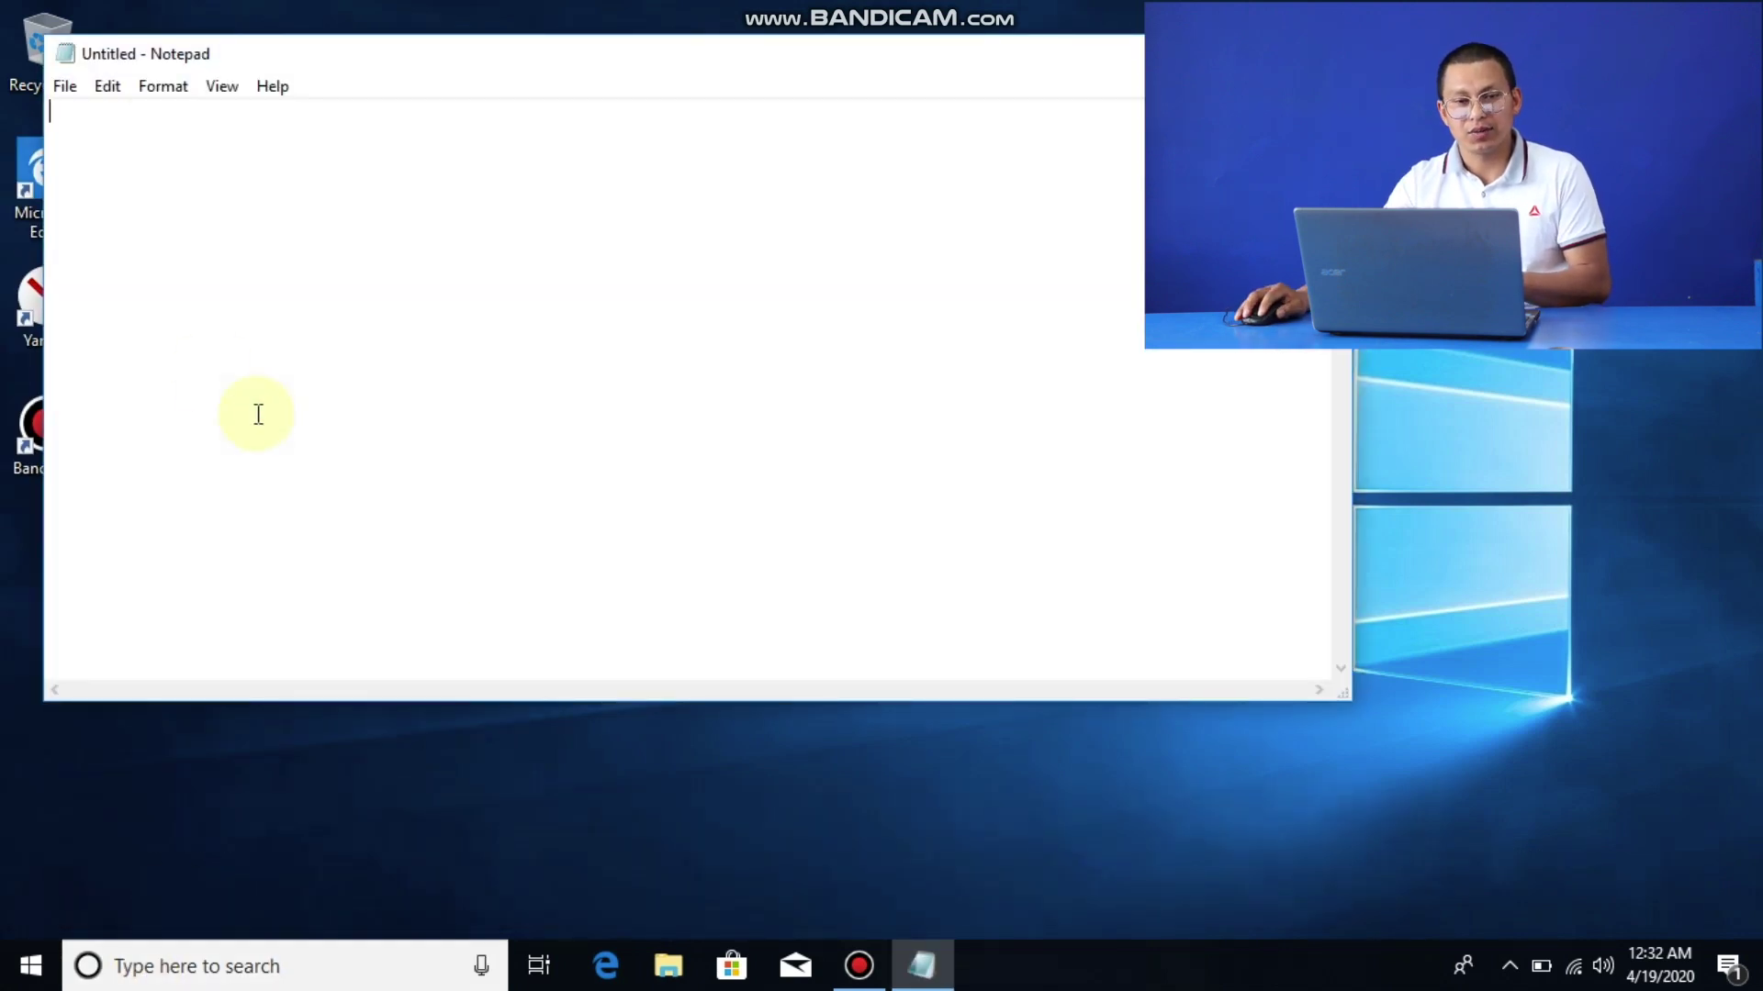
pyautogui.click(105, 87)
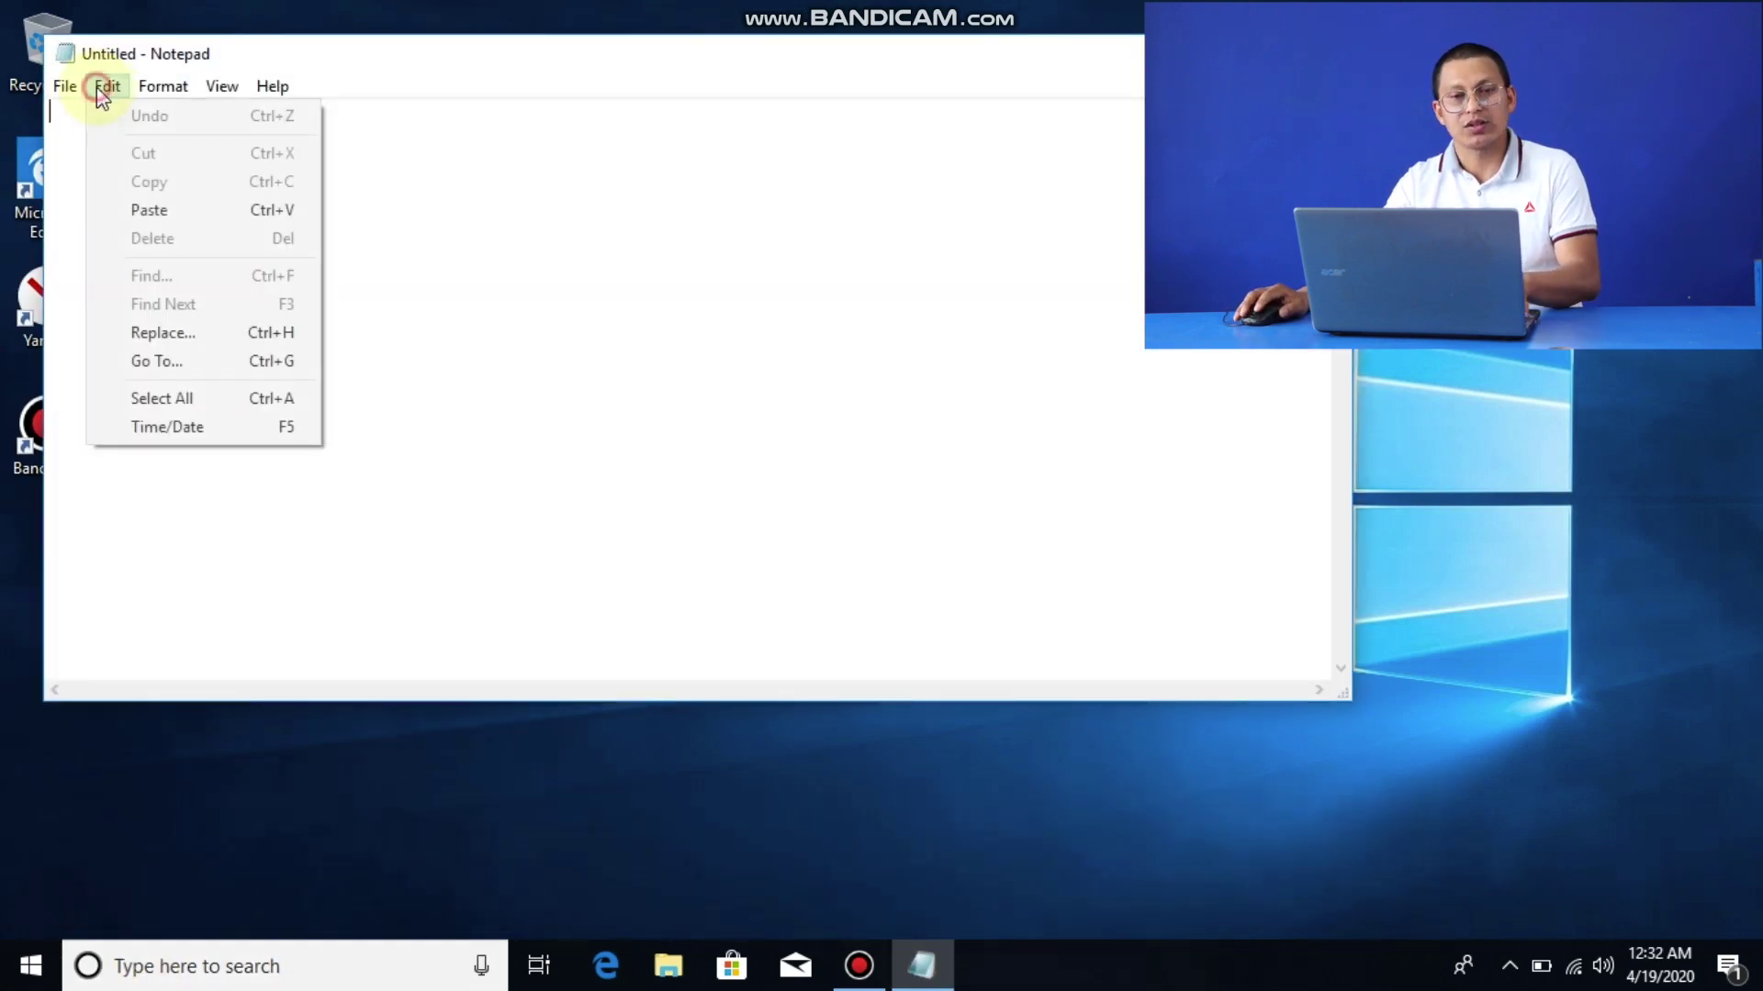
pyautogui.click(138, 210)
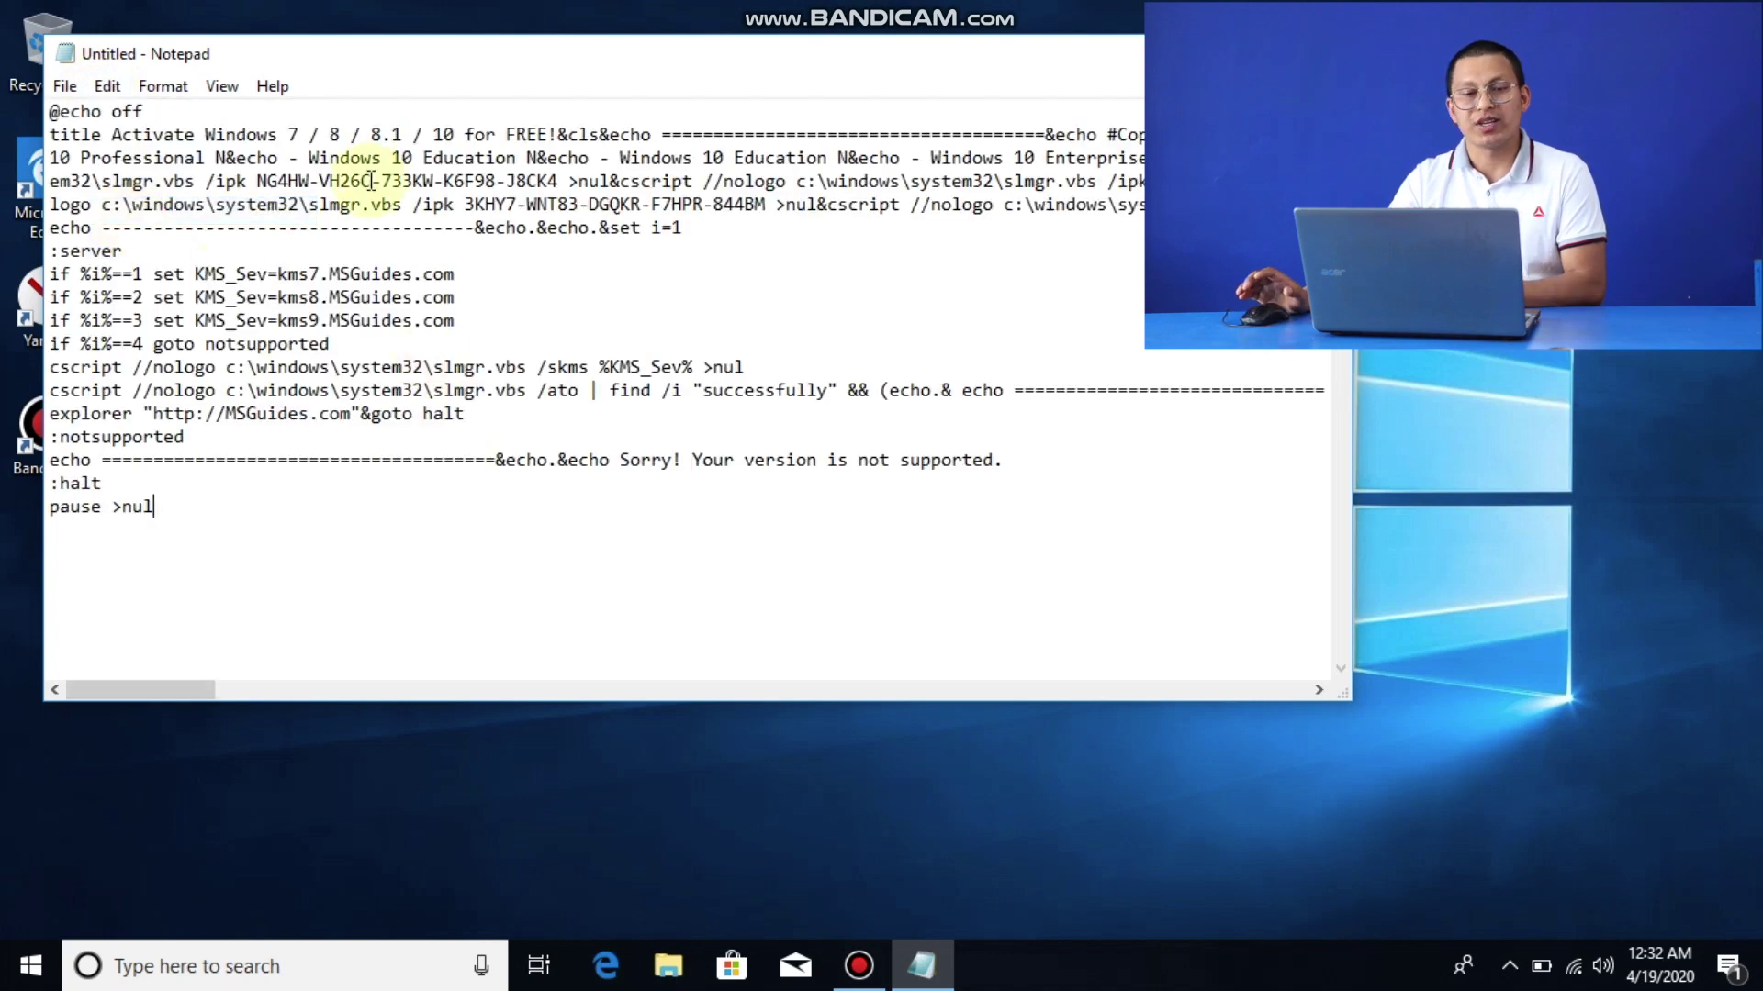
# Step: Save the script to the Desktop as "windows activation.cmd" and close Notepad
pyautogui.click(66, 87)
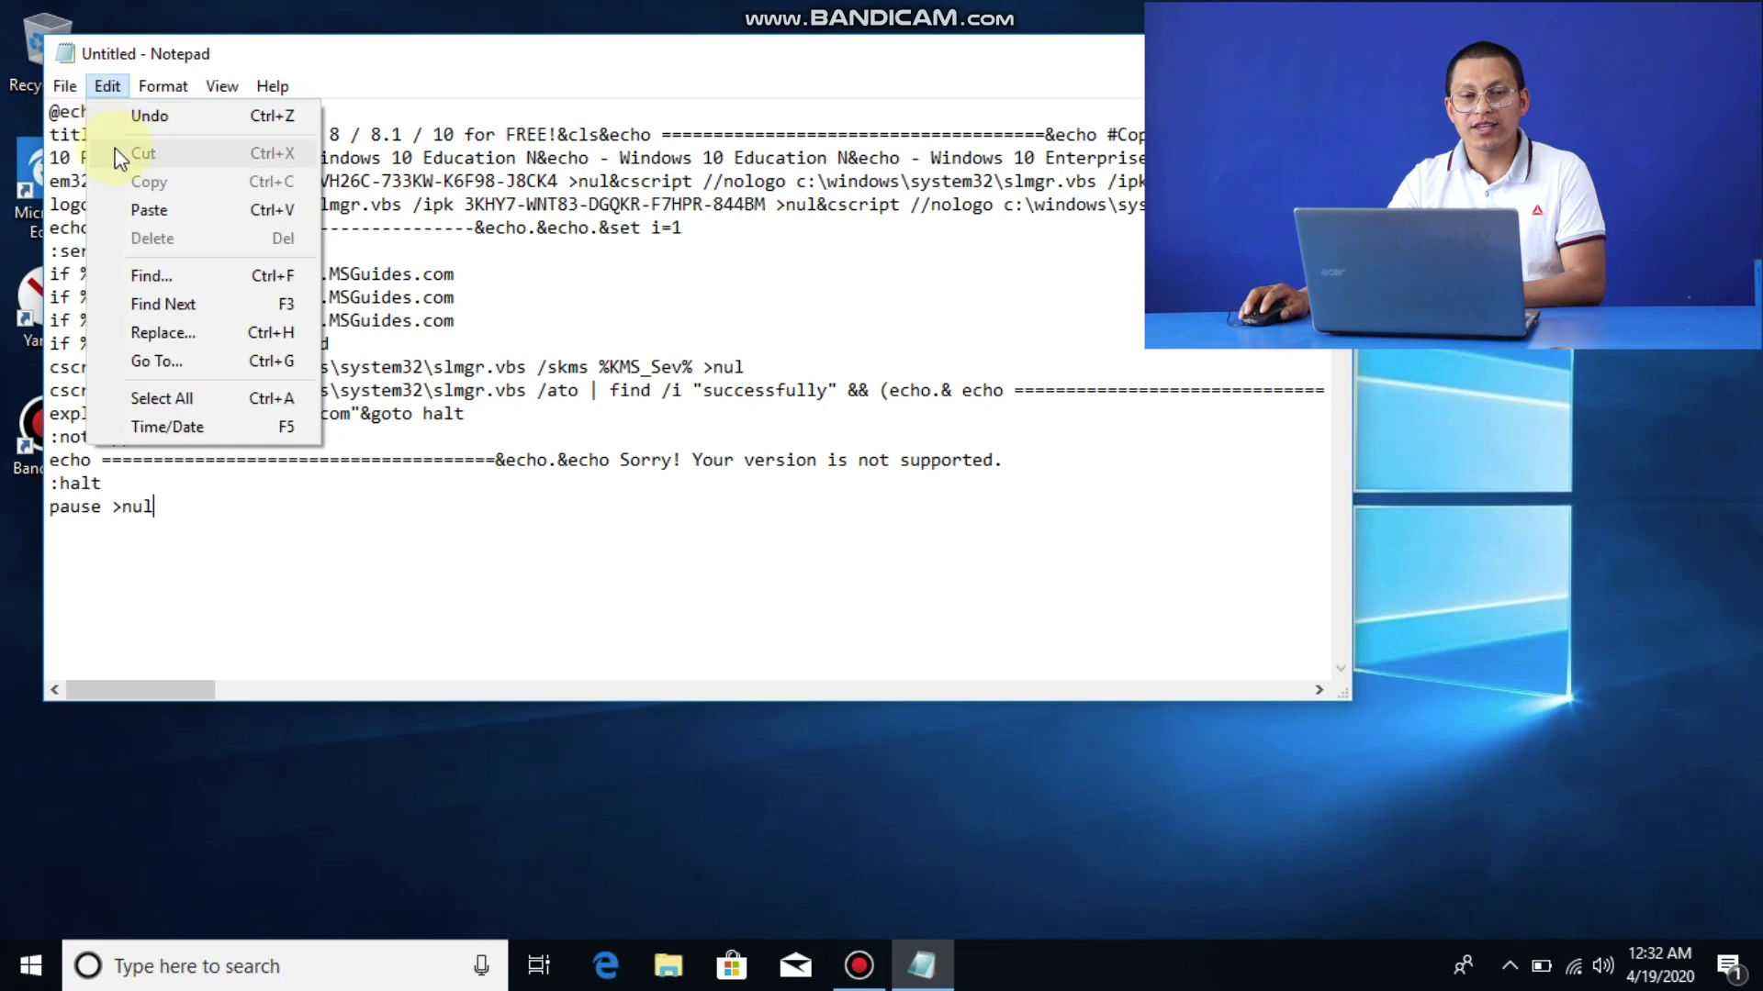
pyautogui.click(106, 175)
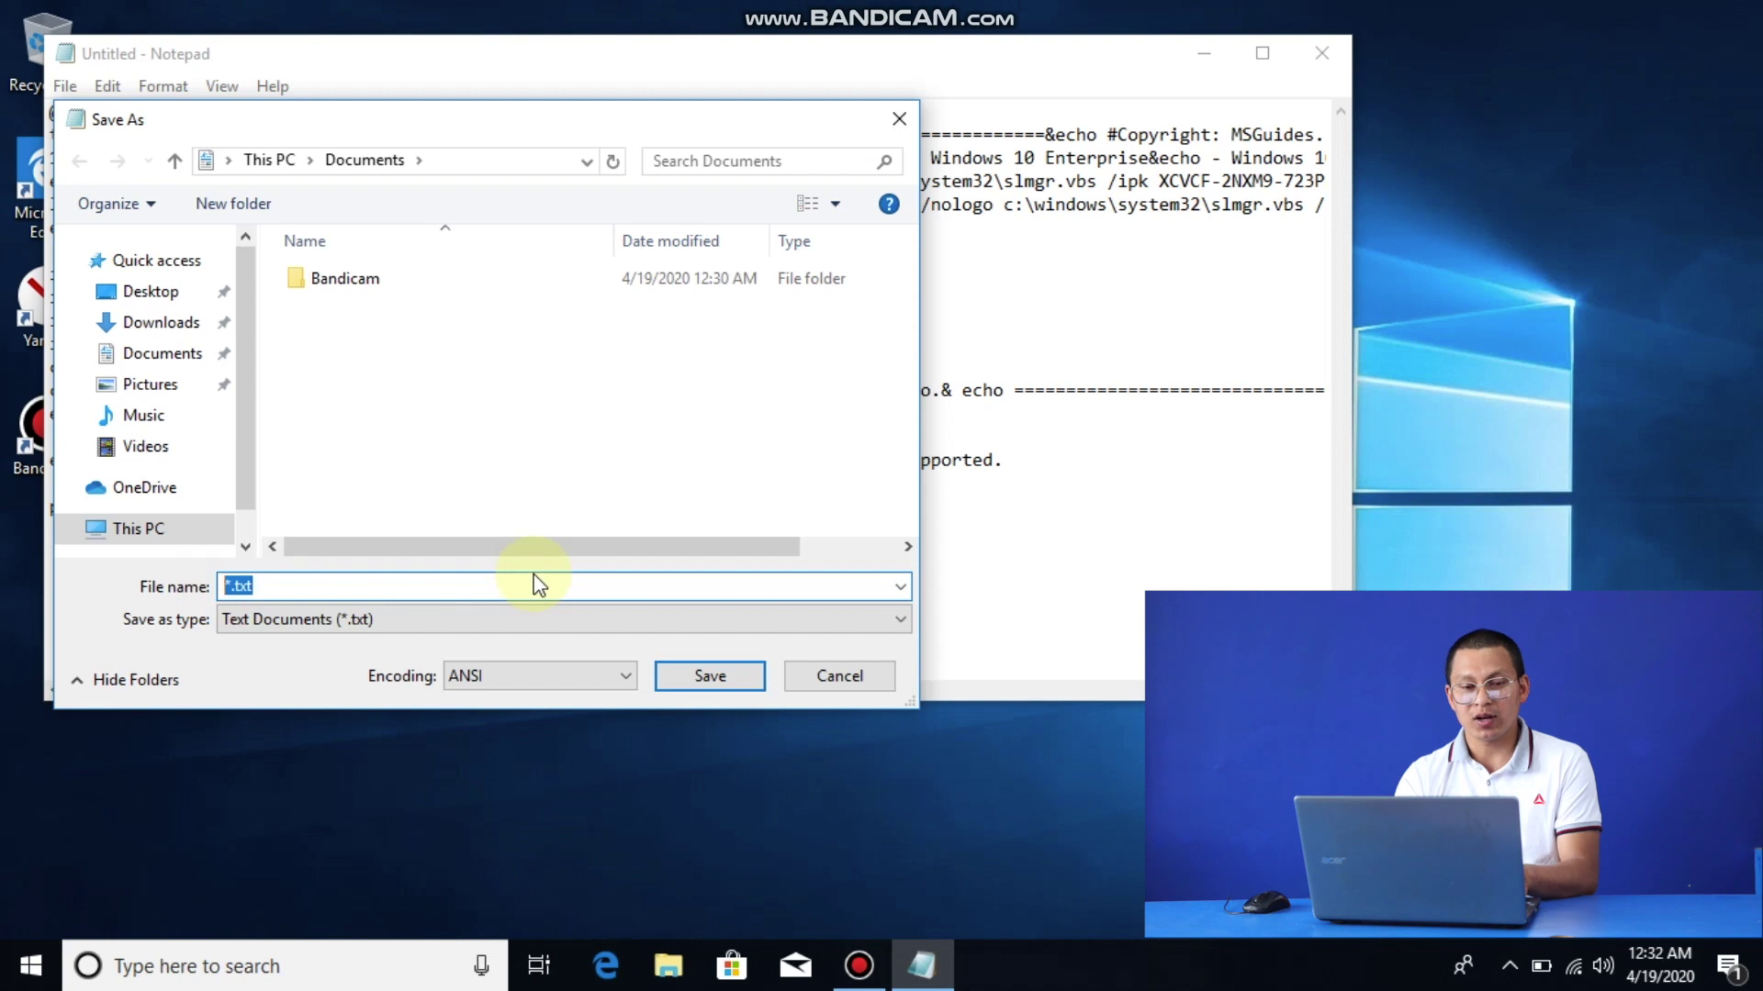
pyautogui.write('windows activation.cmd')
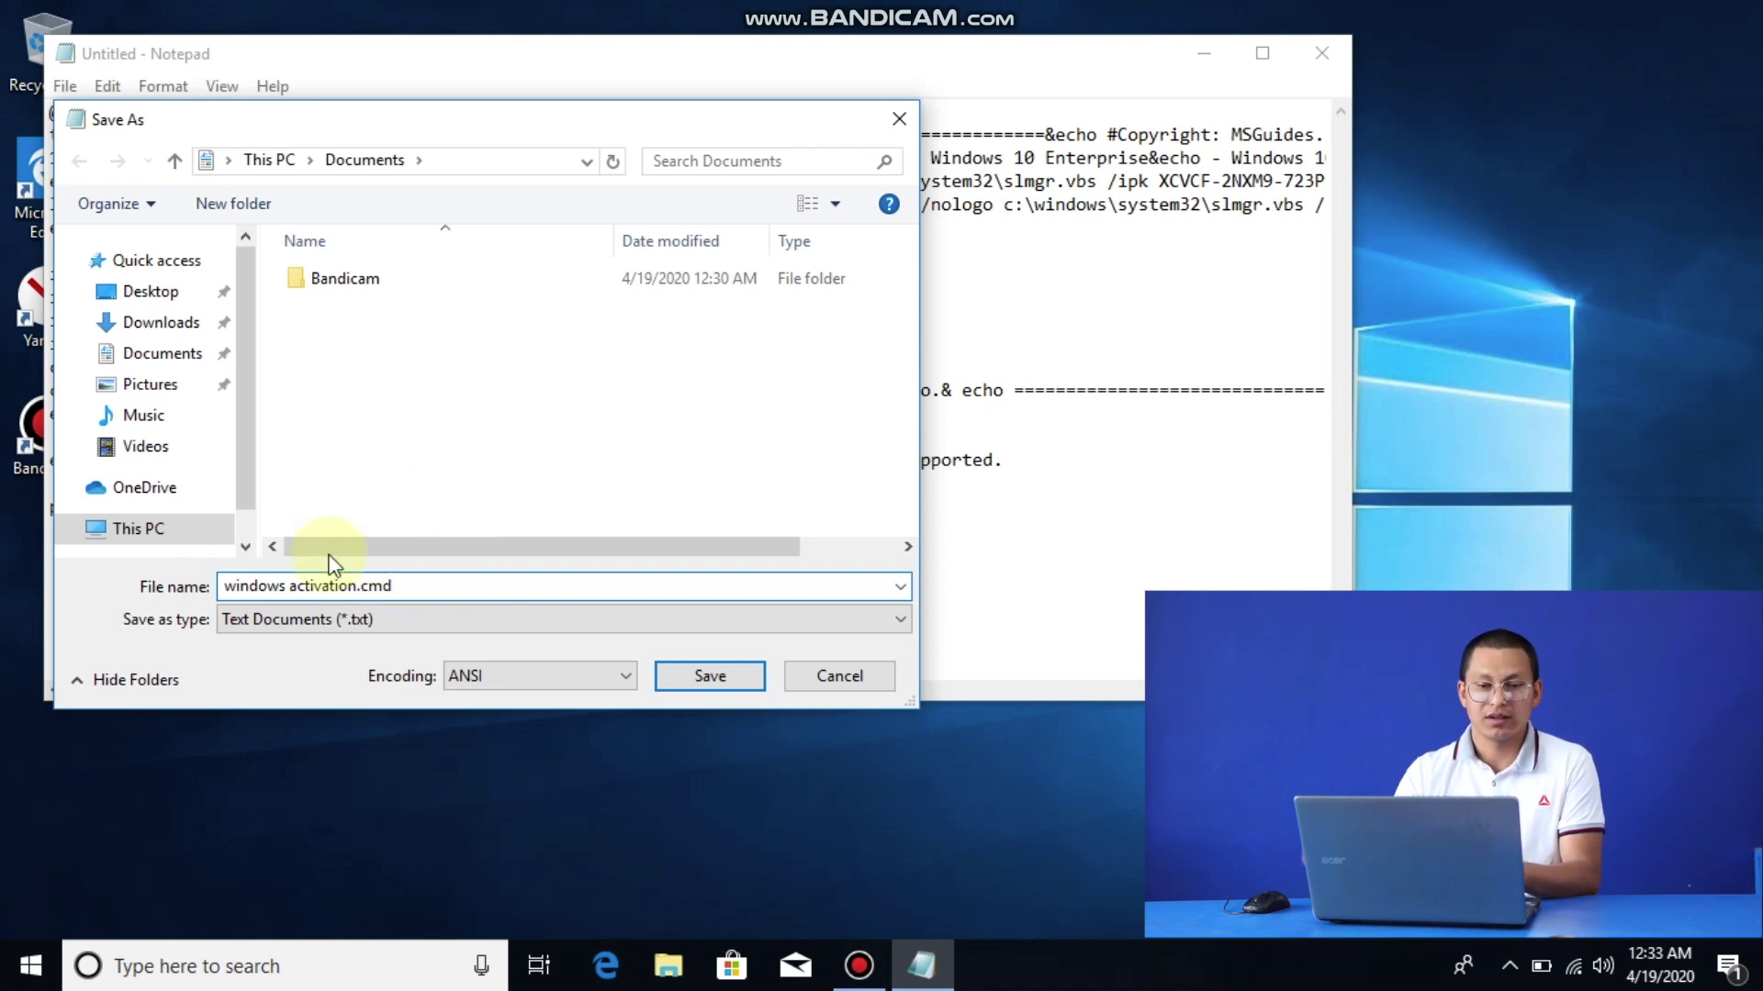
pyautogui.click(166, 293)
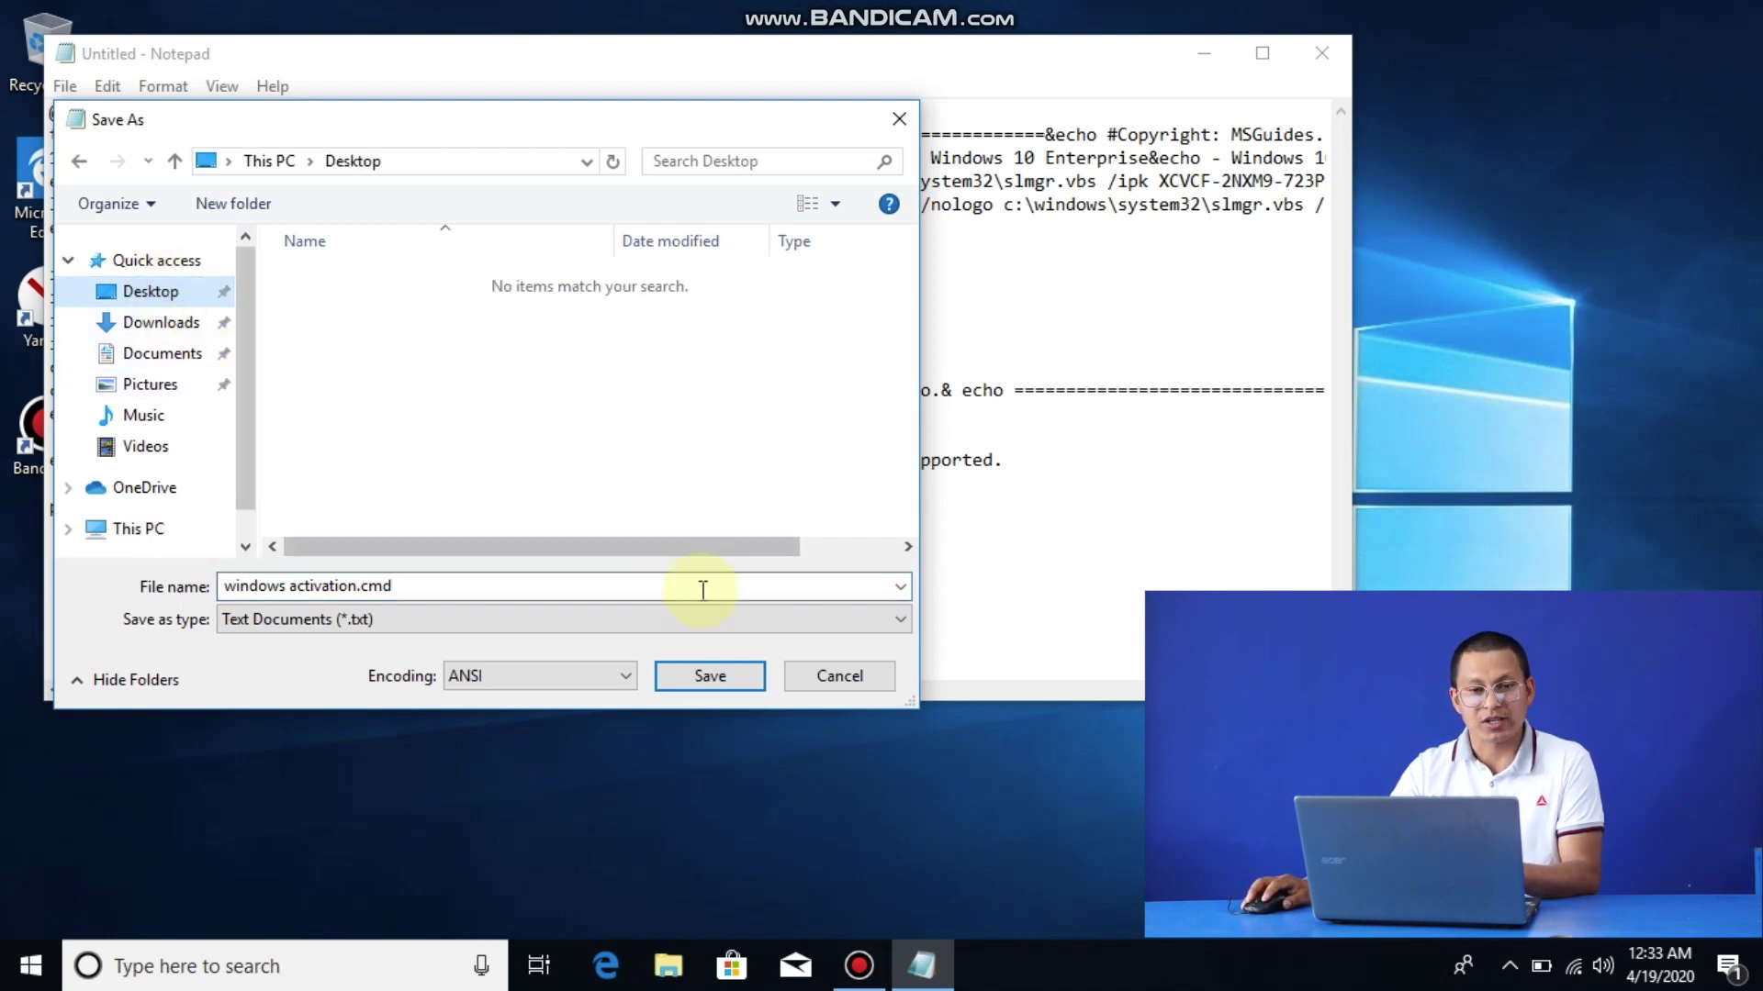
pyautogui.click(723, 681)
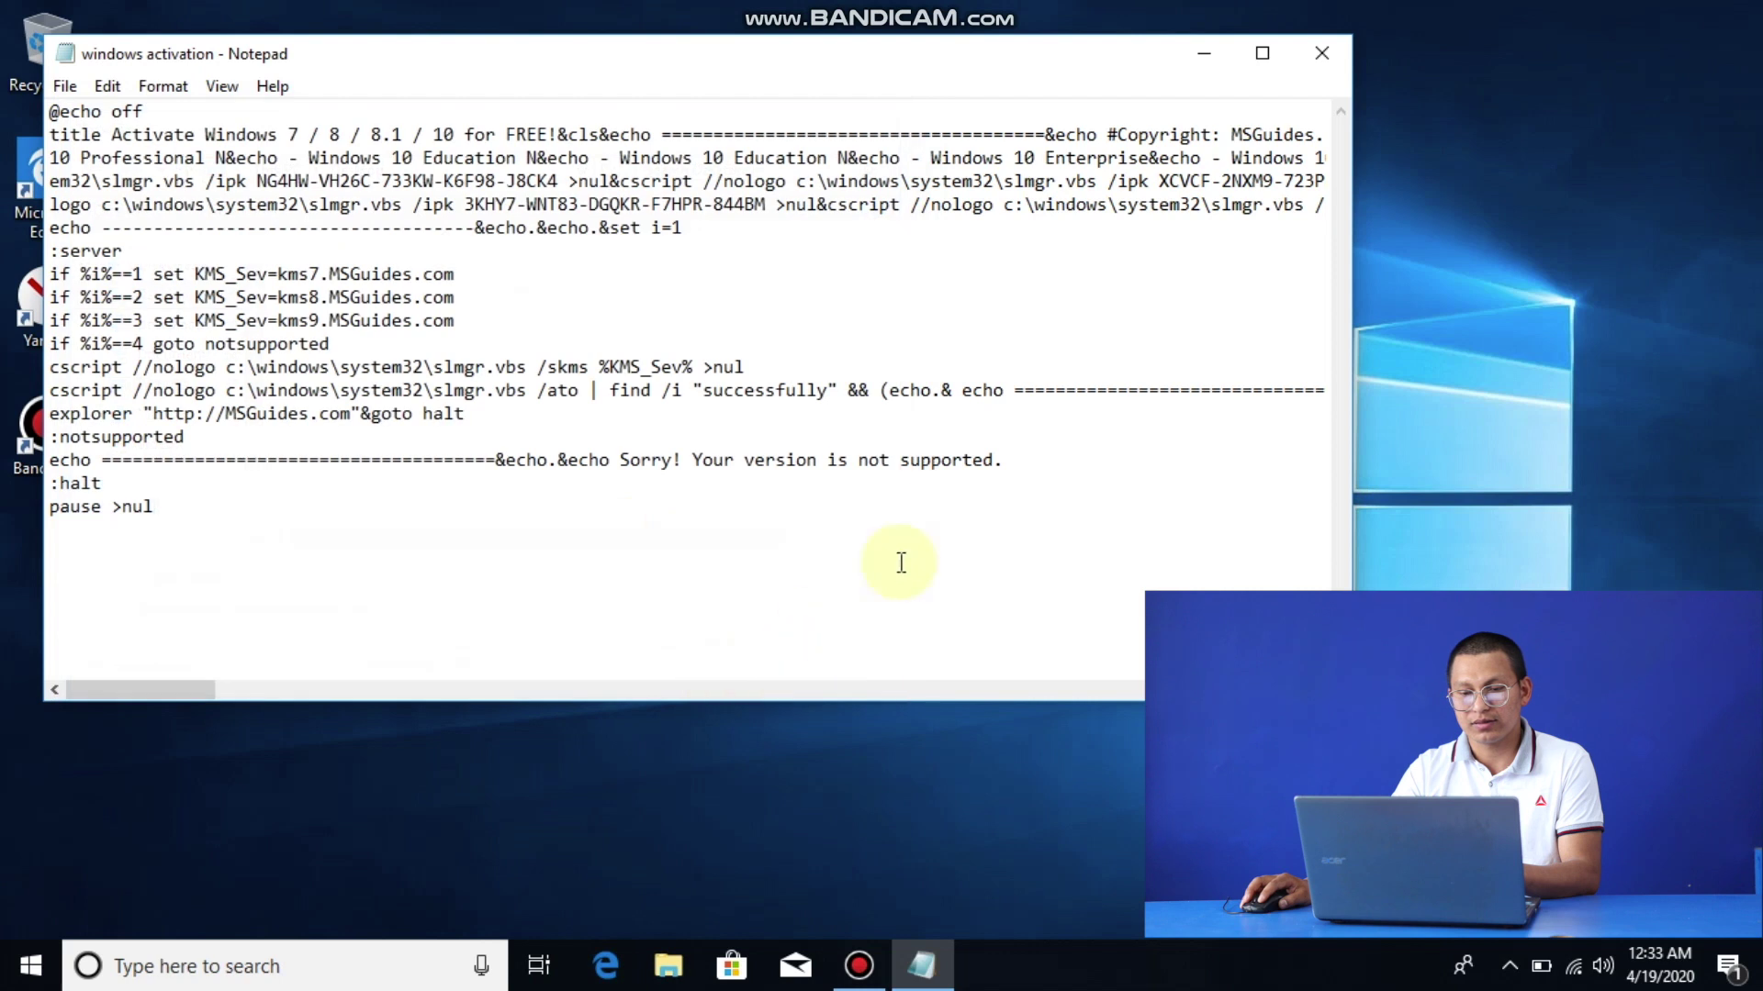
pyautogui.click(1322, 57)
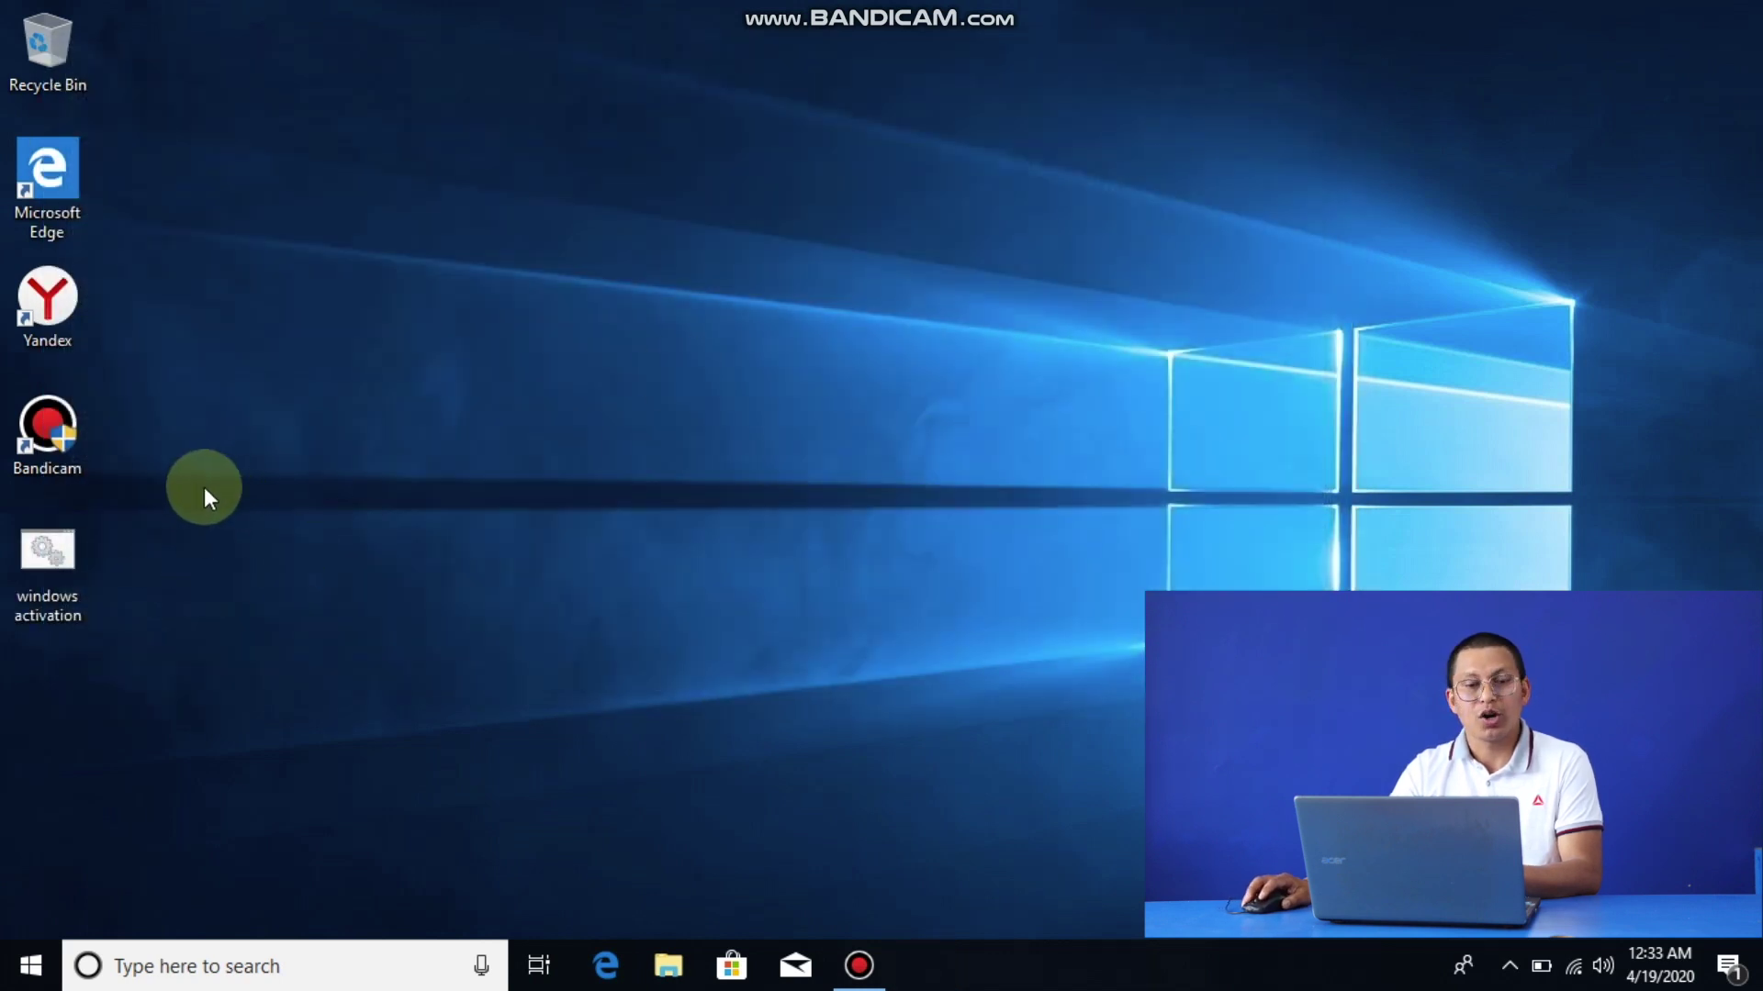
# Step: Run the "windows activation" script on the desktop as administrator and decline the offer to visit the blog
pyautogui.moveTo(204, 486); pyautogui.dragTo(26, 690)
pyautogui.click(91, 576)
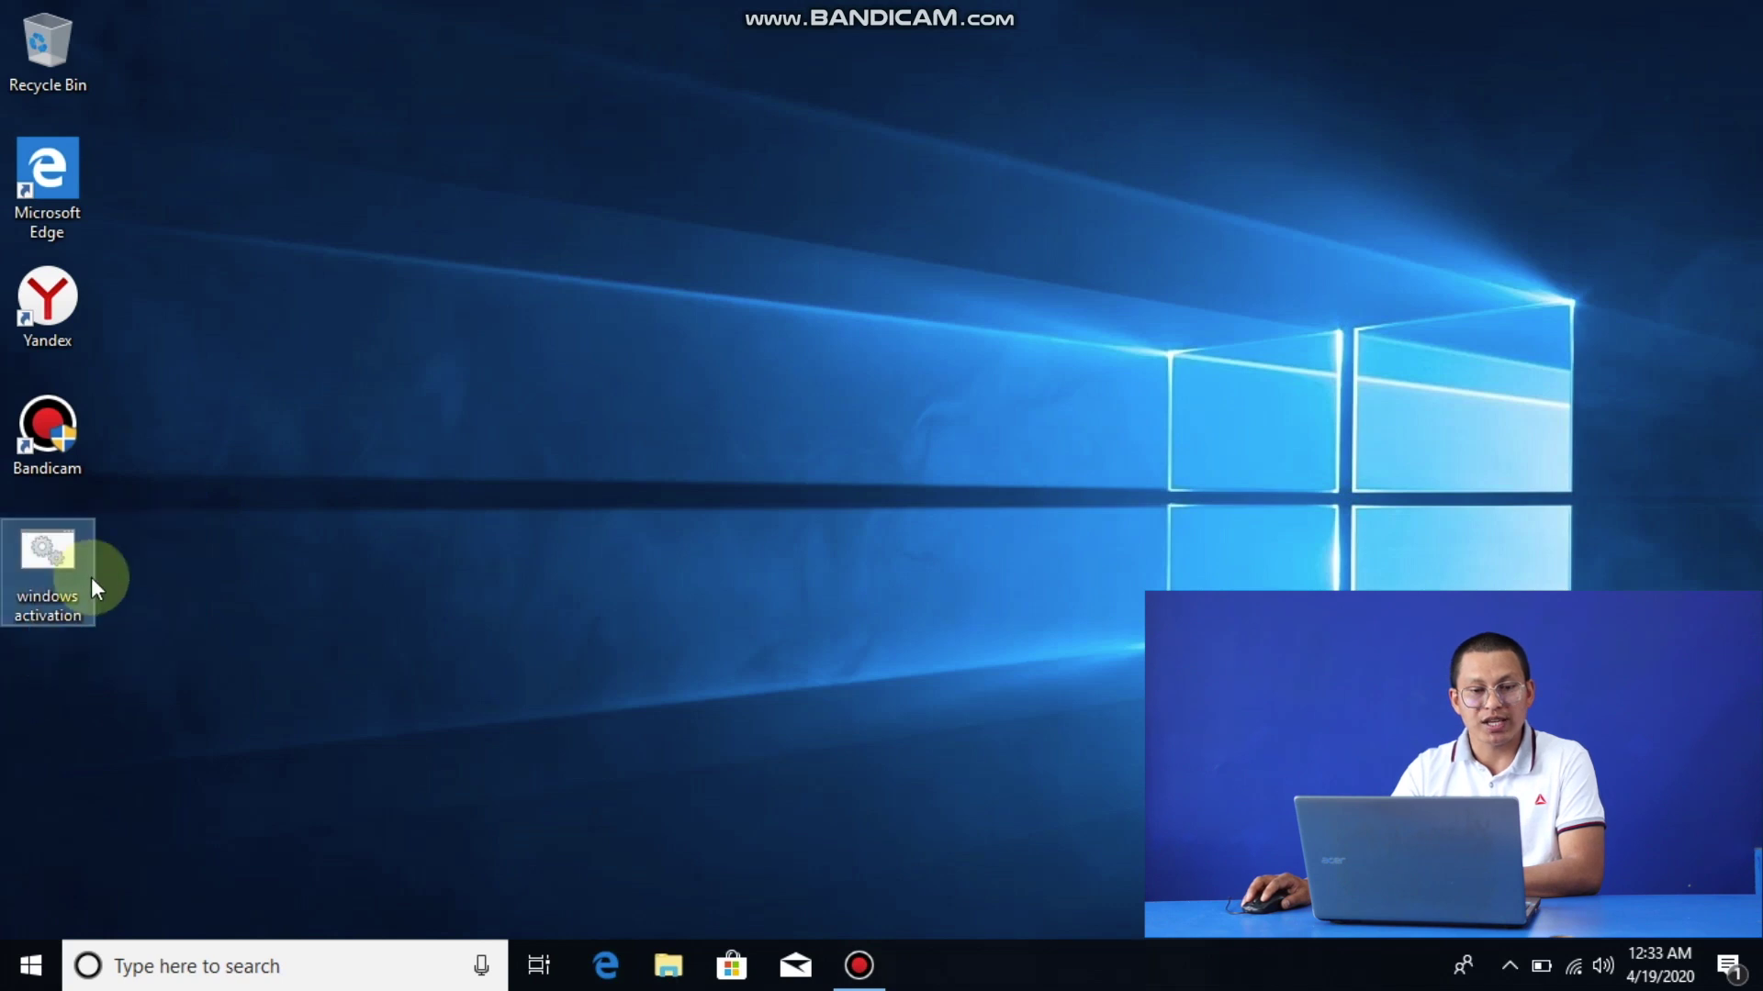
pyautogui.rightClick(55, 544)
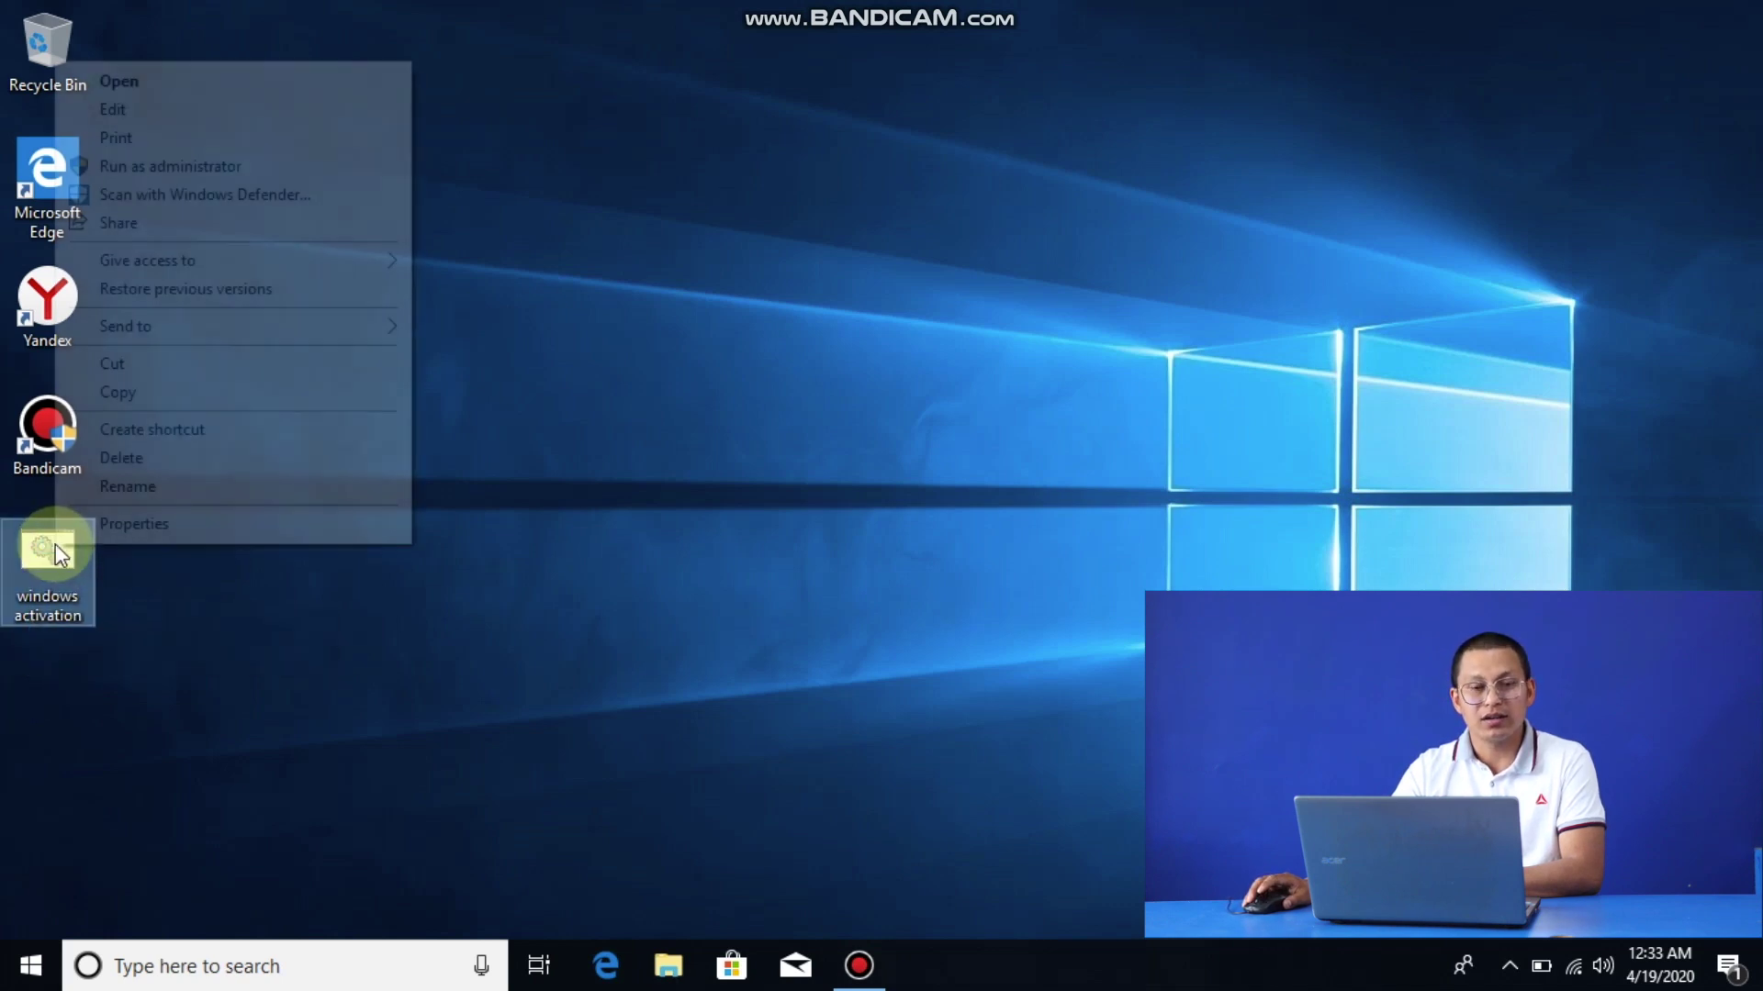
pyautogui.click(210, 169)
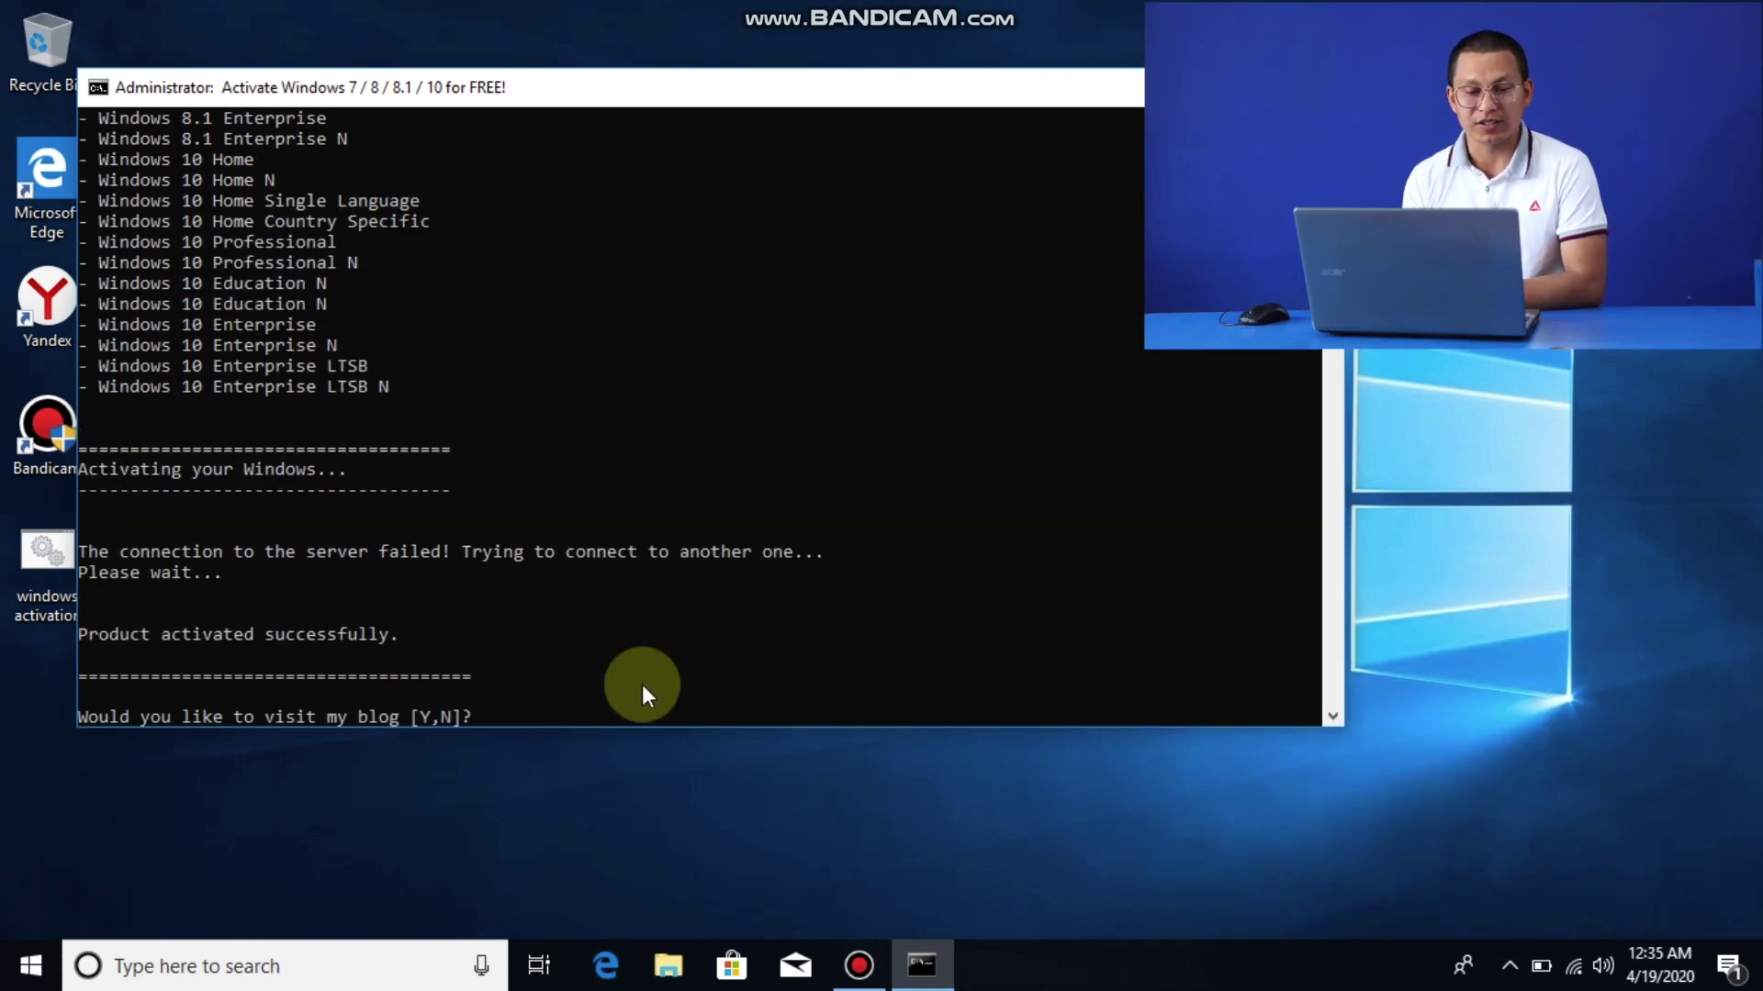
pyautogui.press('n')
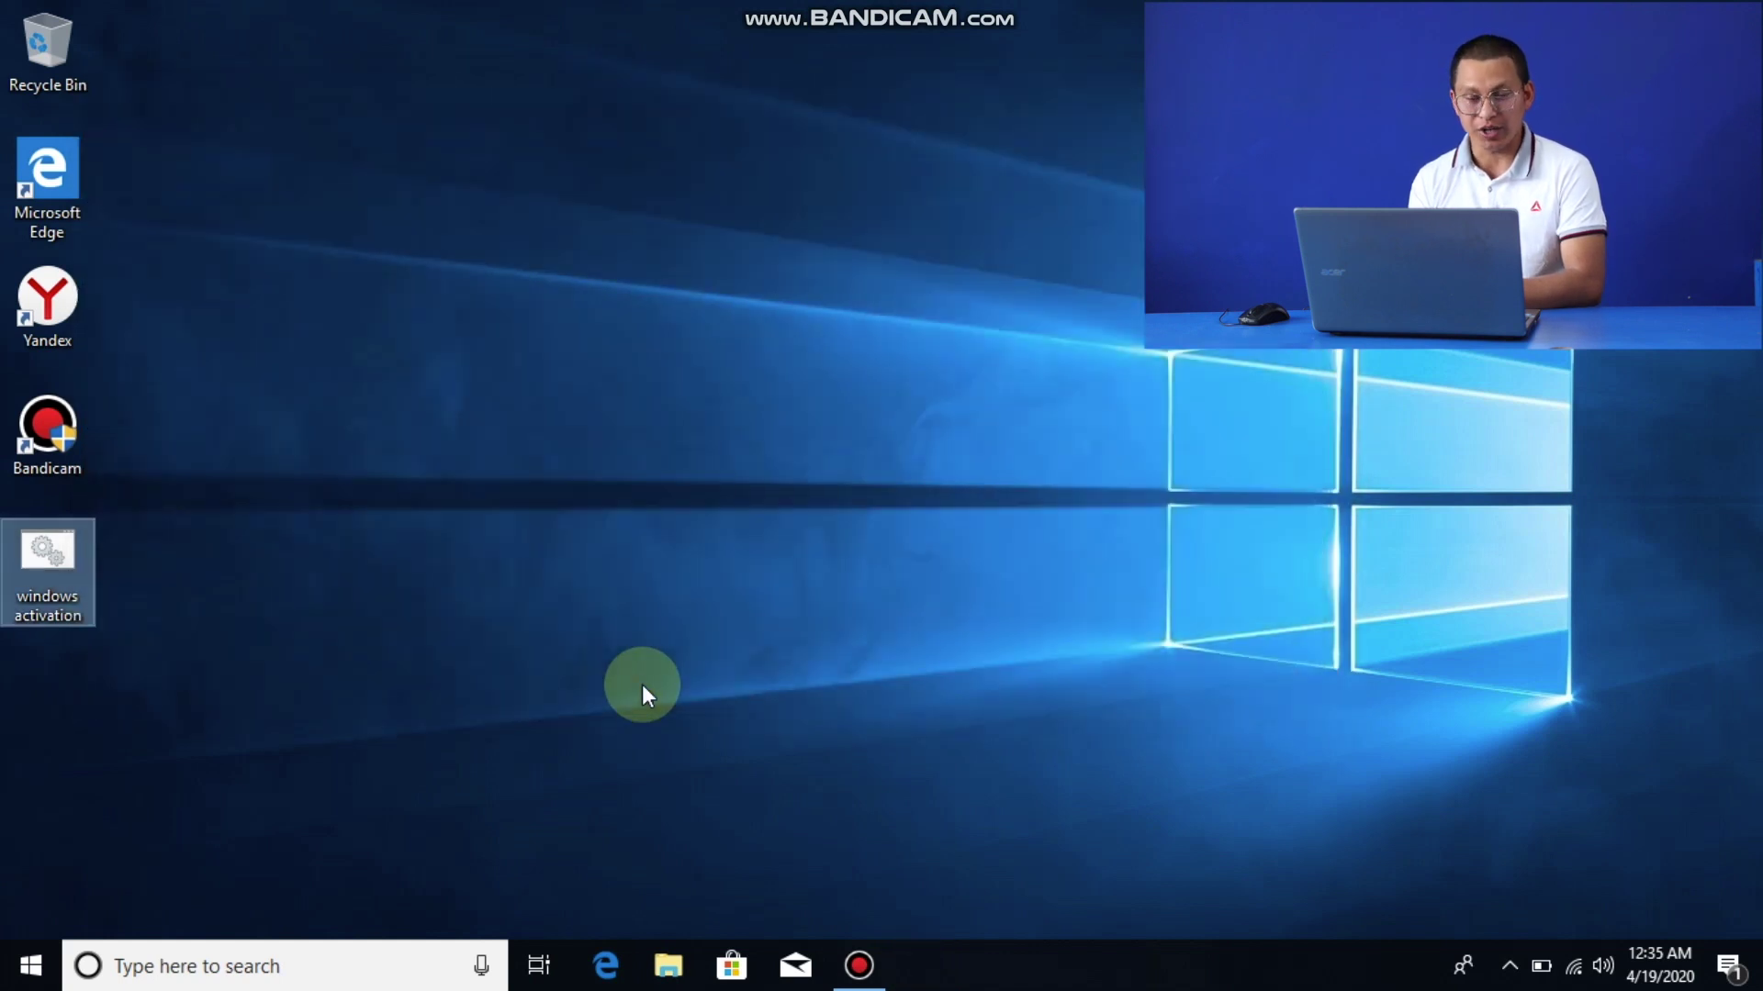
pyautogui.click(676, 602)
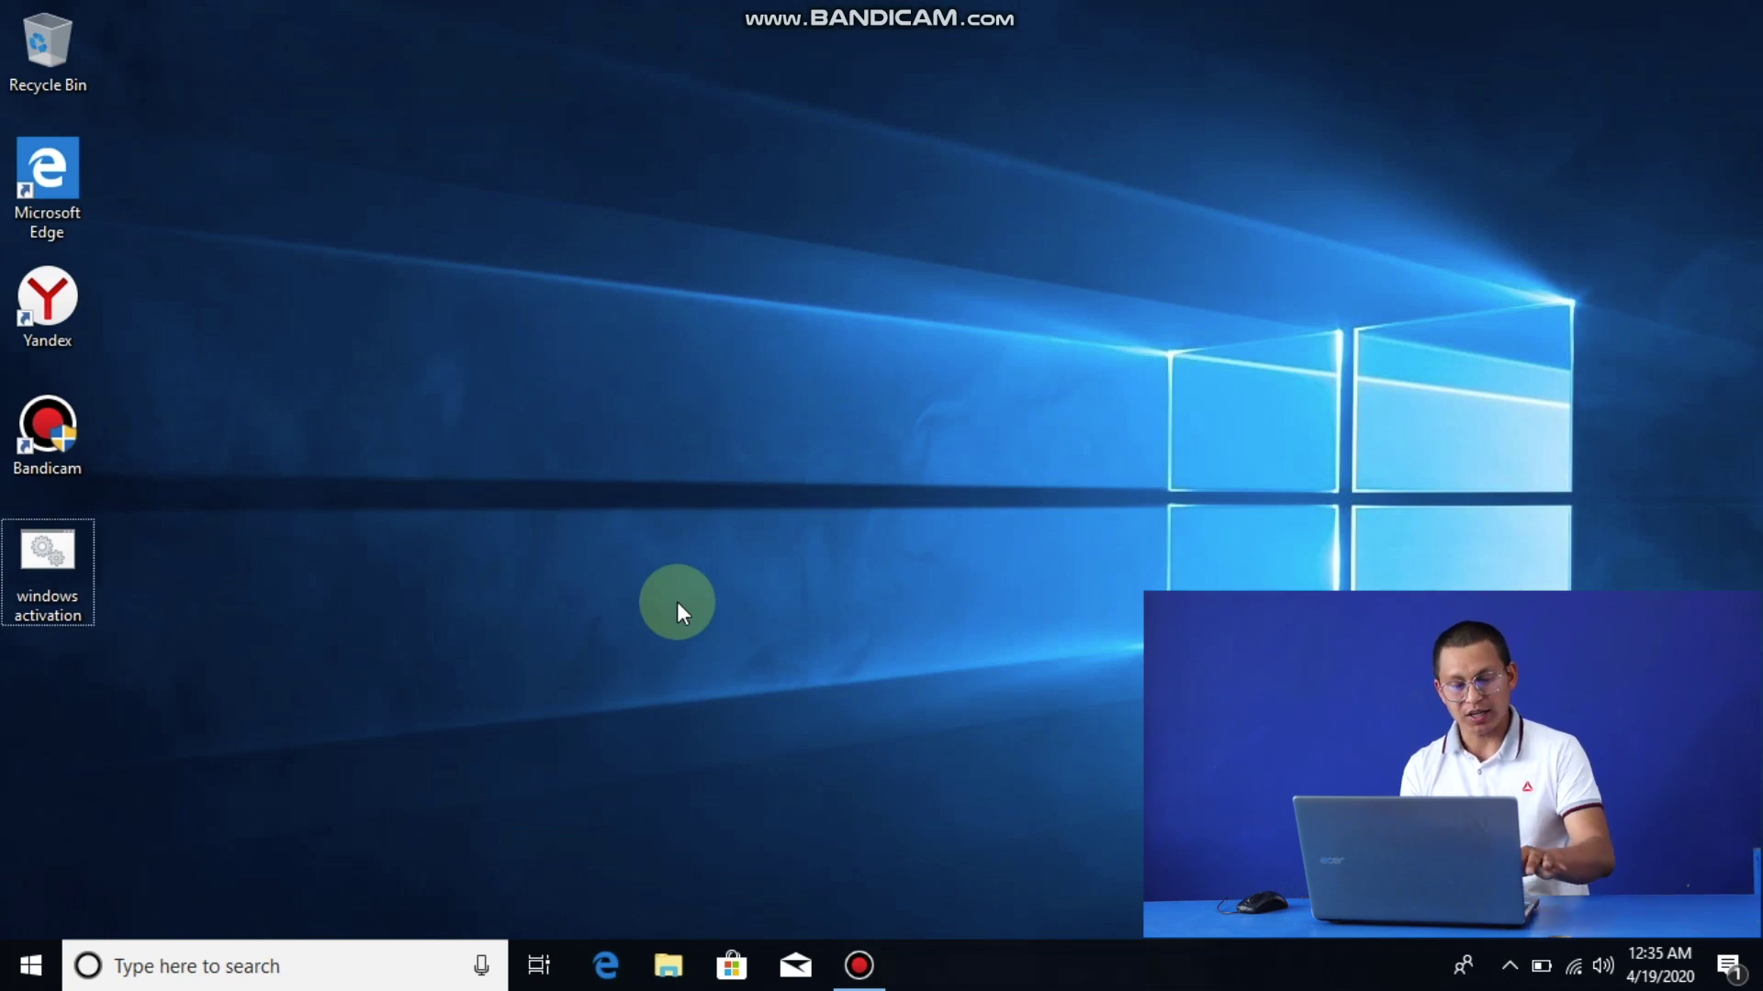
# Step: Open the system properties of This PC again to check the Windows activation status after running the script
pyautogui.press('super+e')
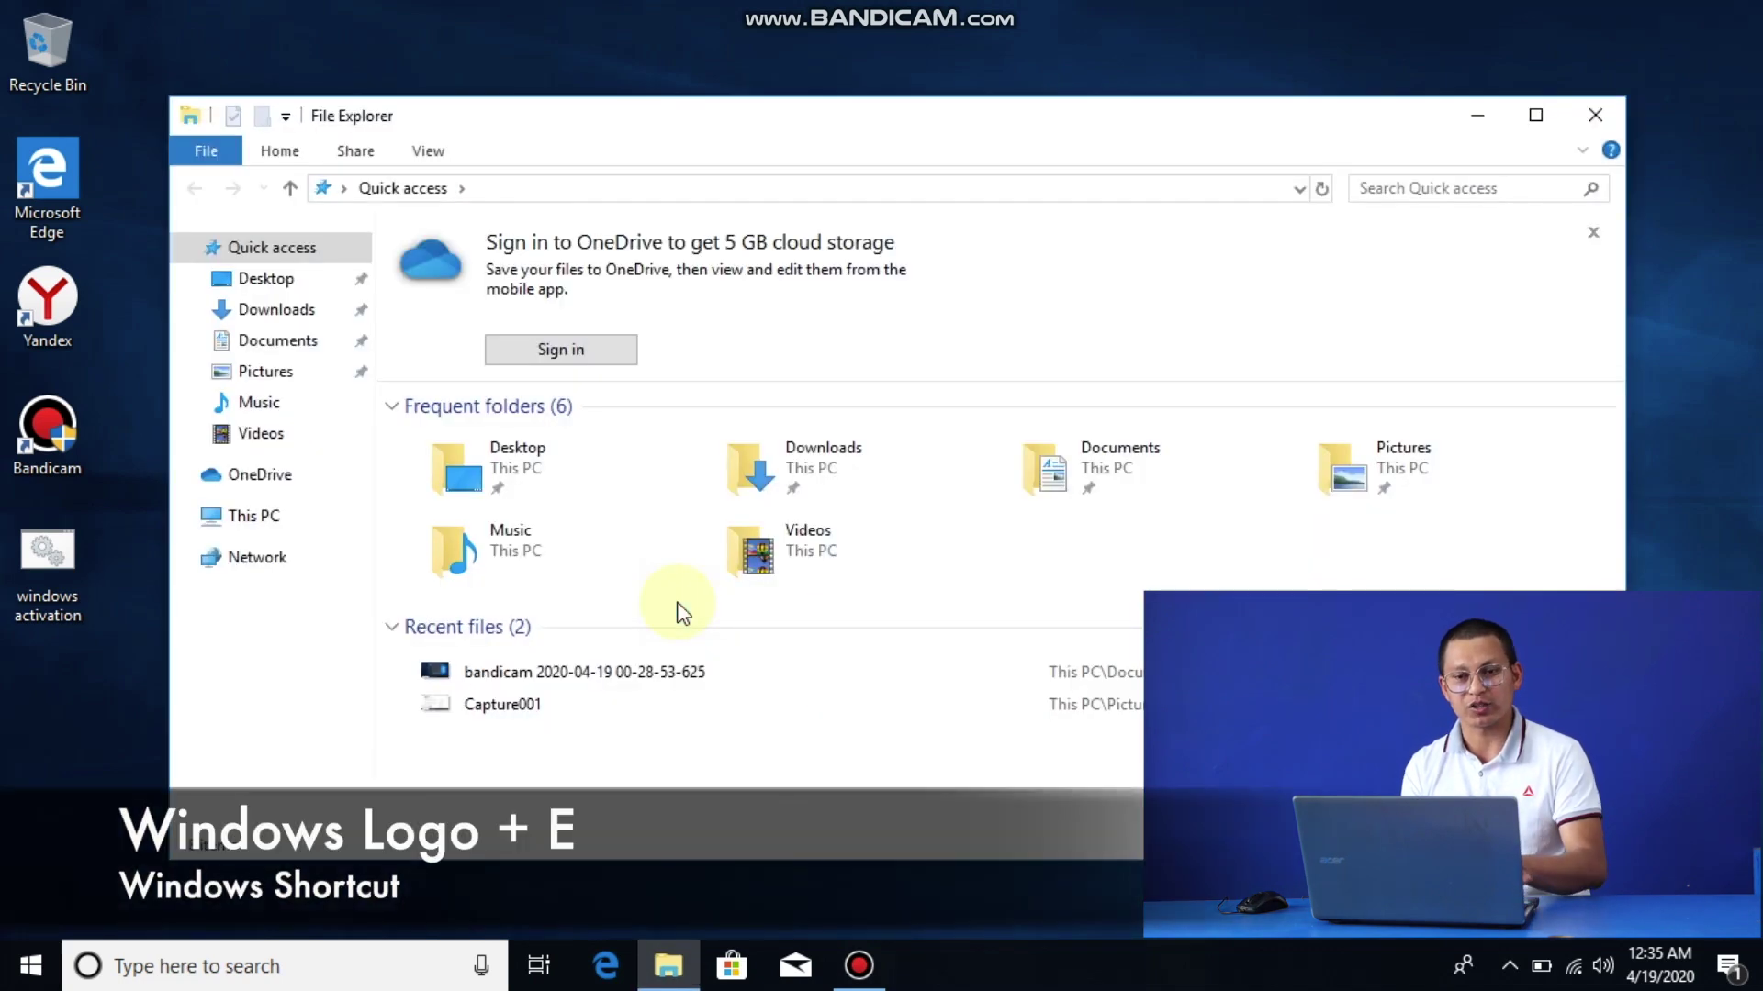
pyautogui.click(255, 519)
pyautogui.rightClick(261, 521)
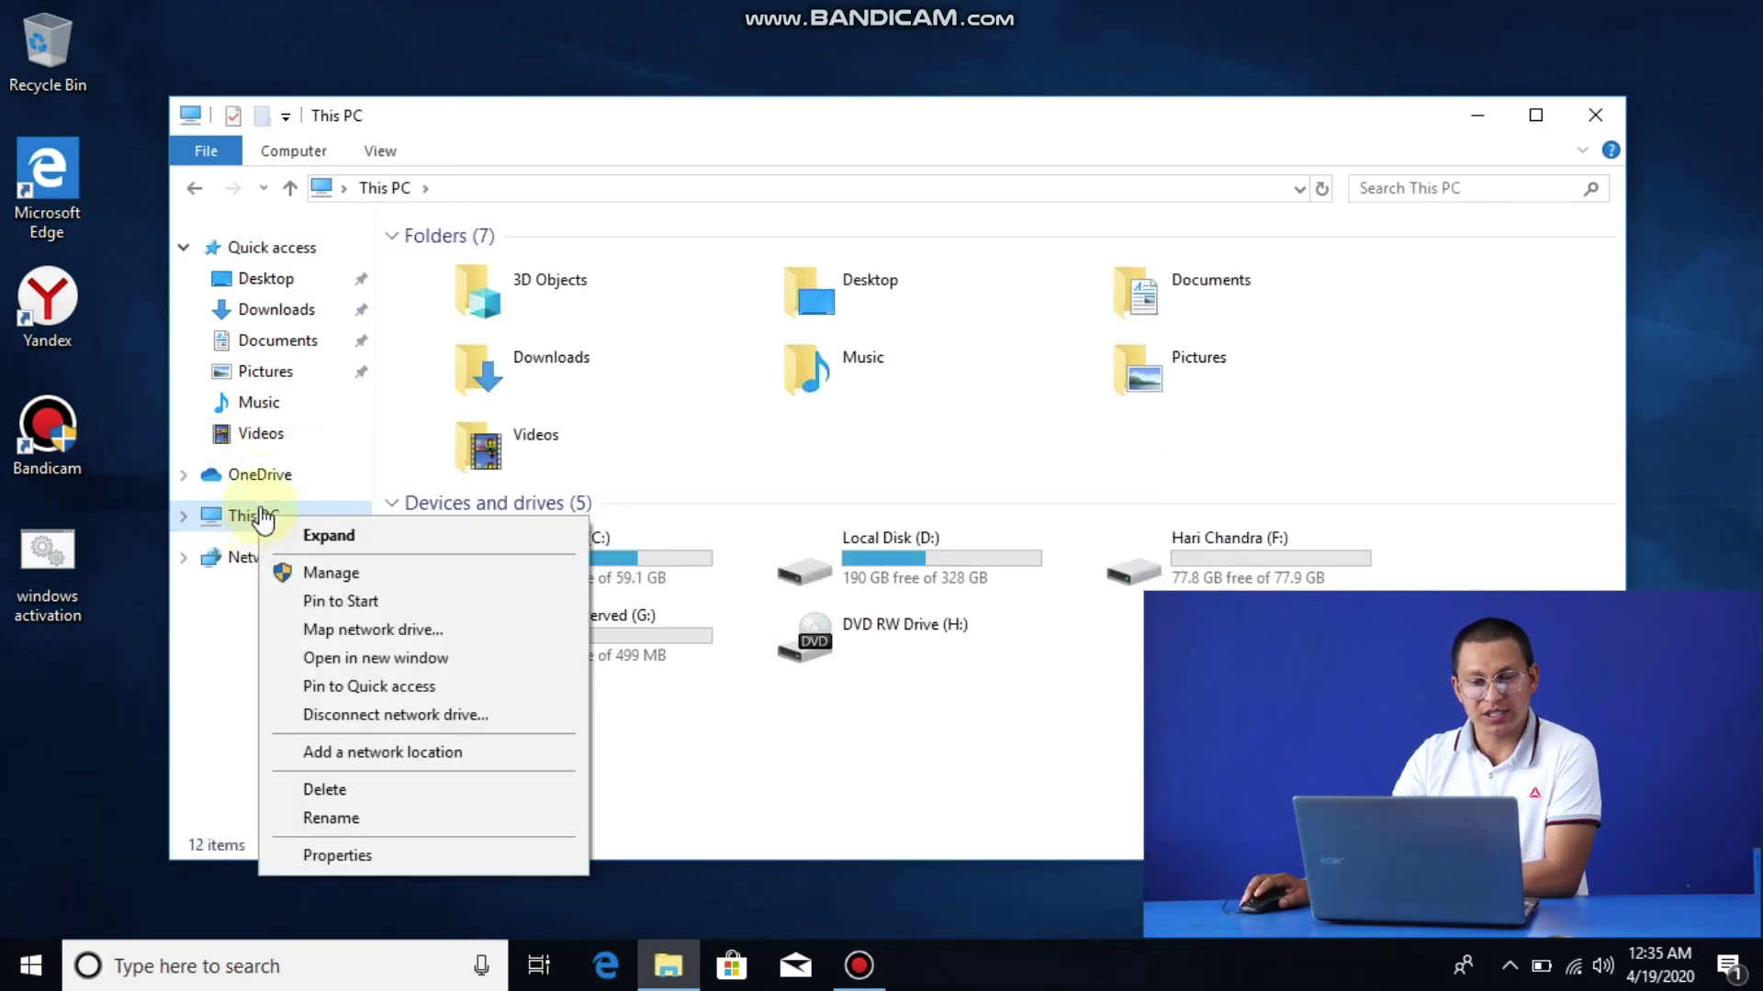
pyautogui.click(361, 858)
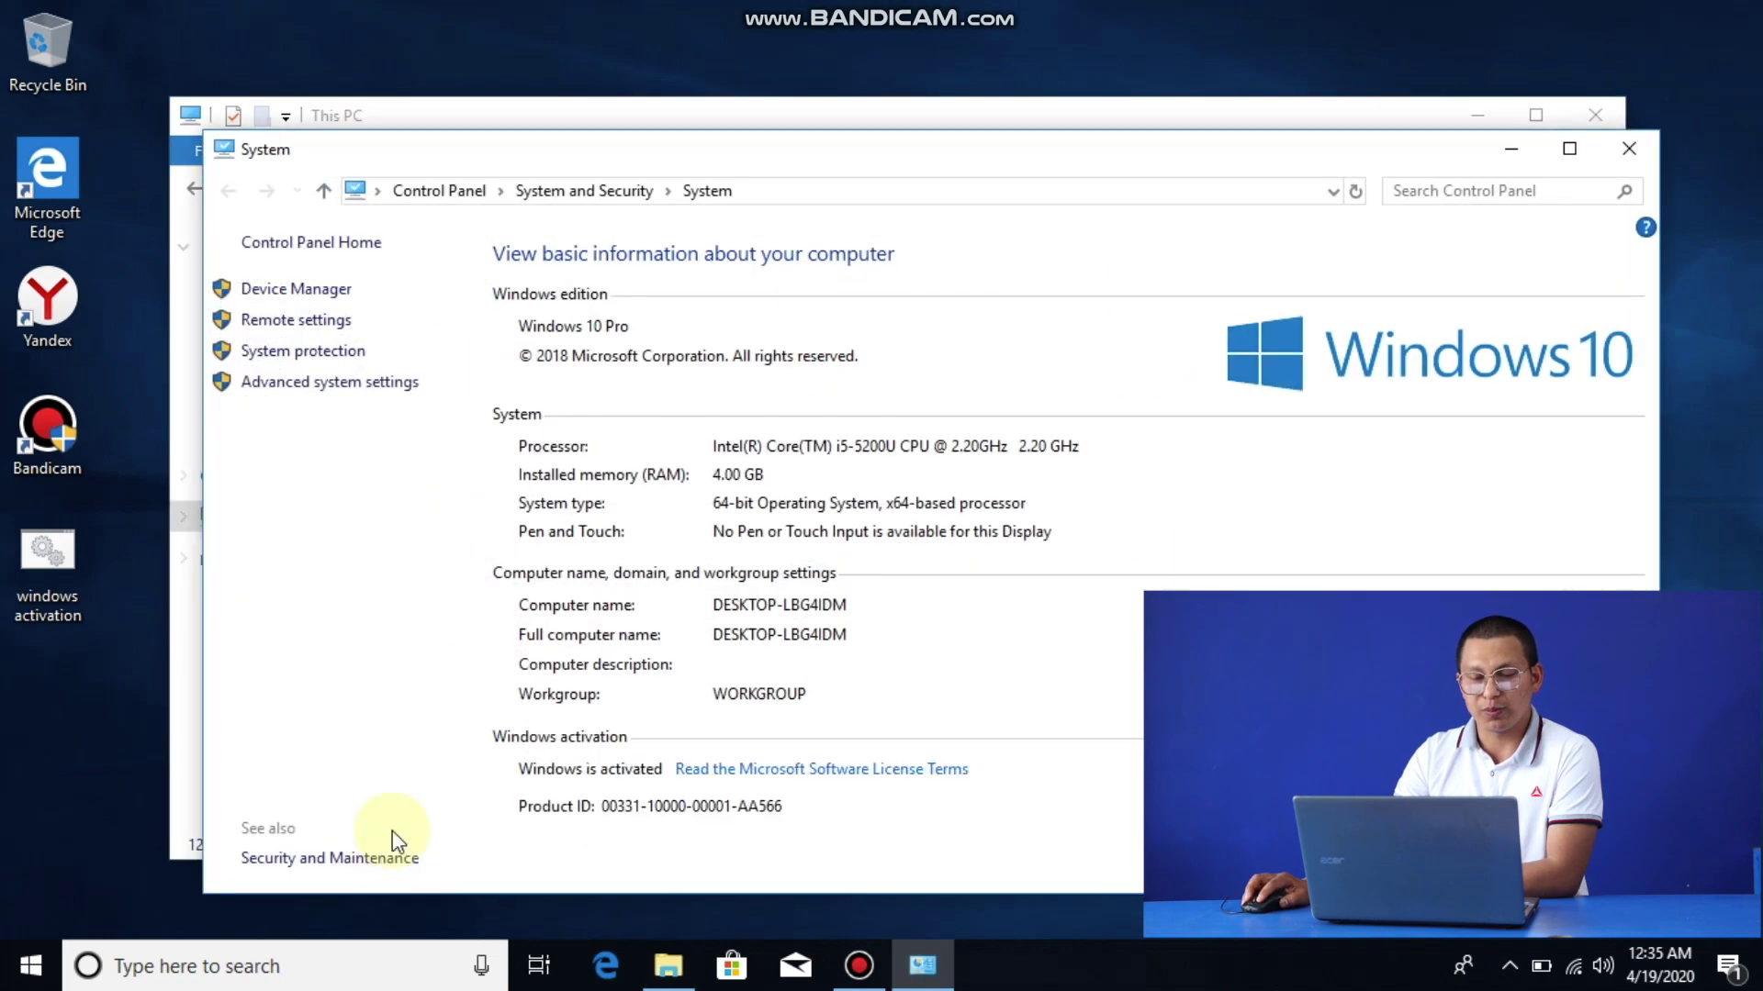